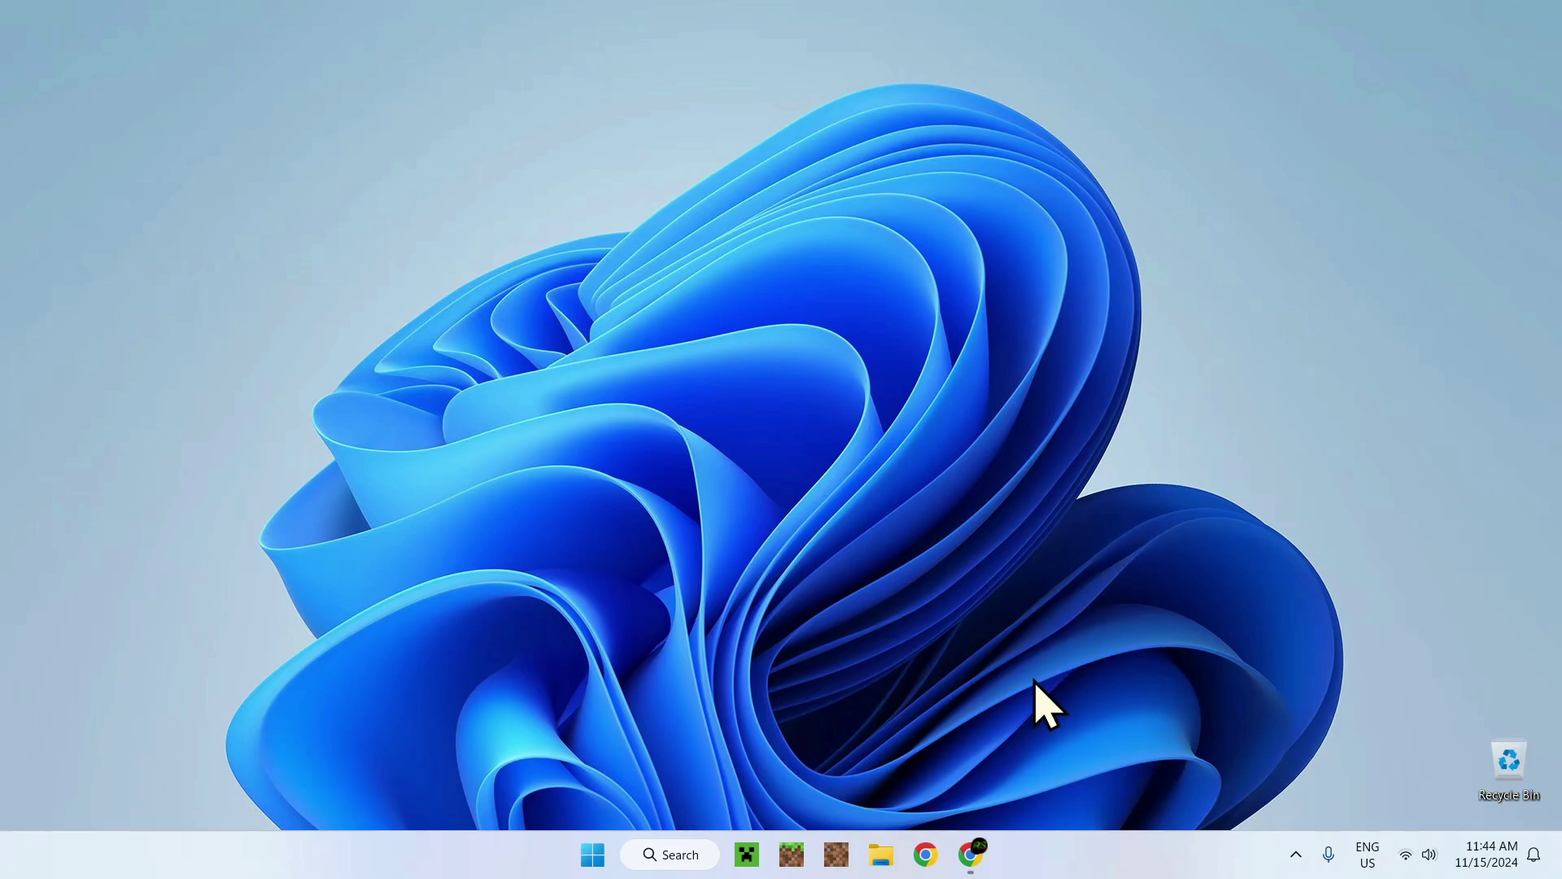
Bring the browser forward and open the Reverse Steve server from the Servers list
{"action": "left_click", "coordinate": [969, 849]}
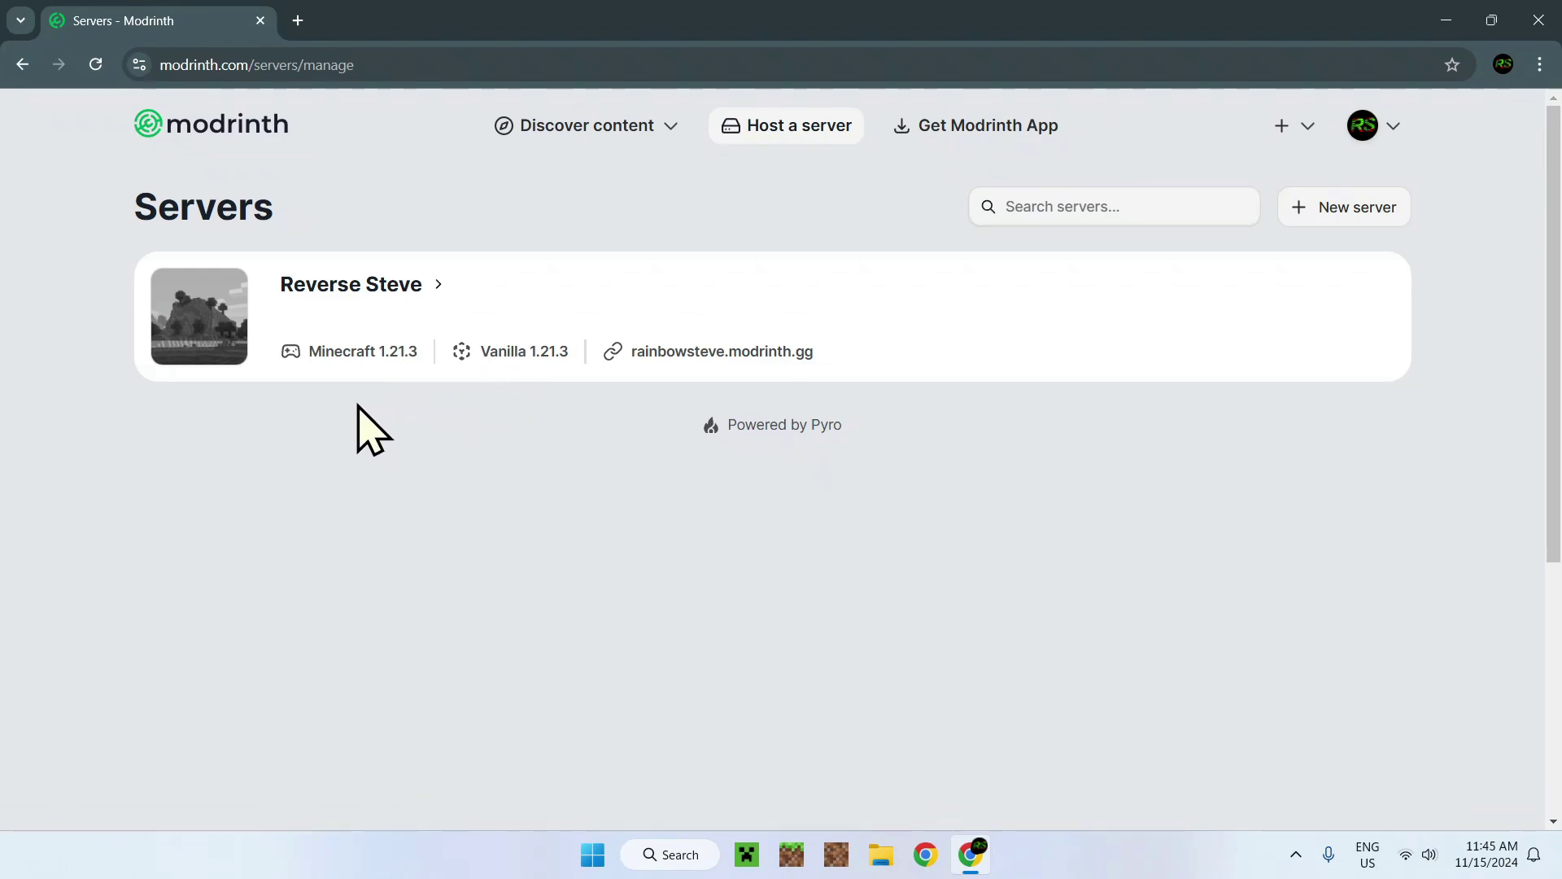
{"action": "left_click", "coordinate": [340, 320]}
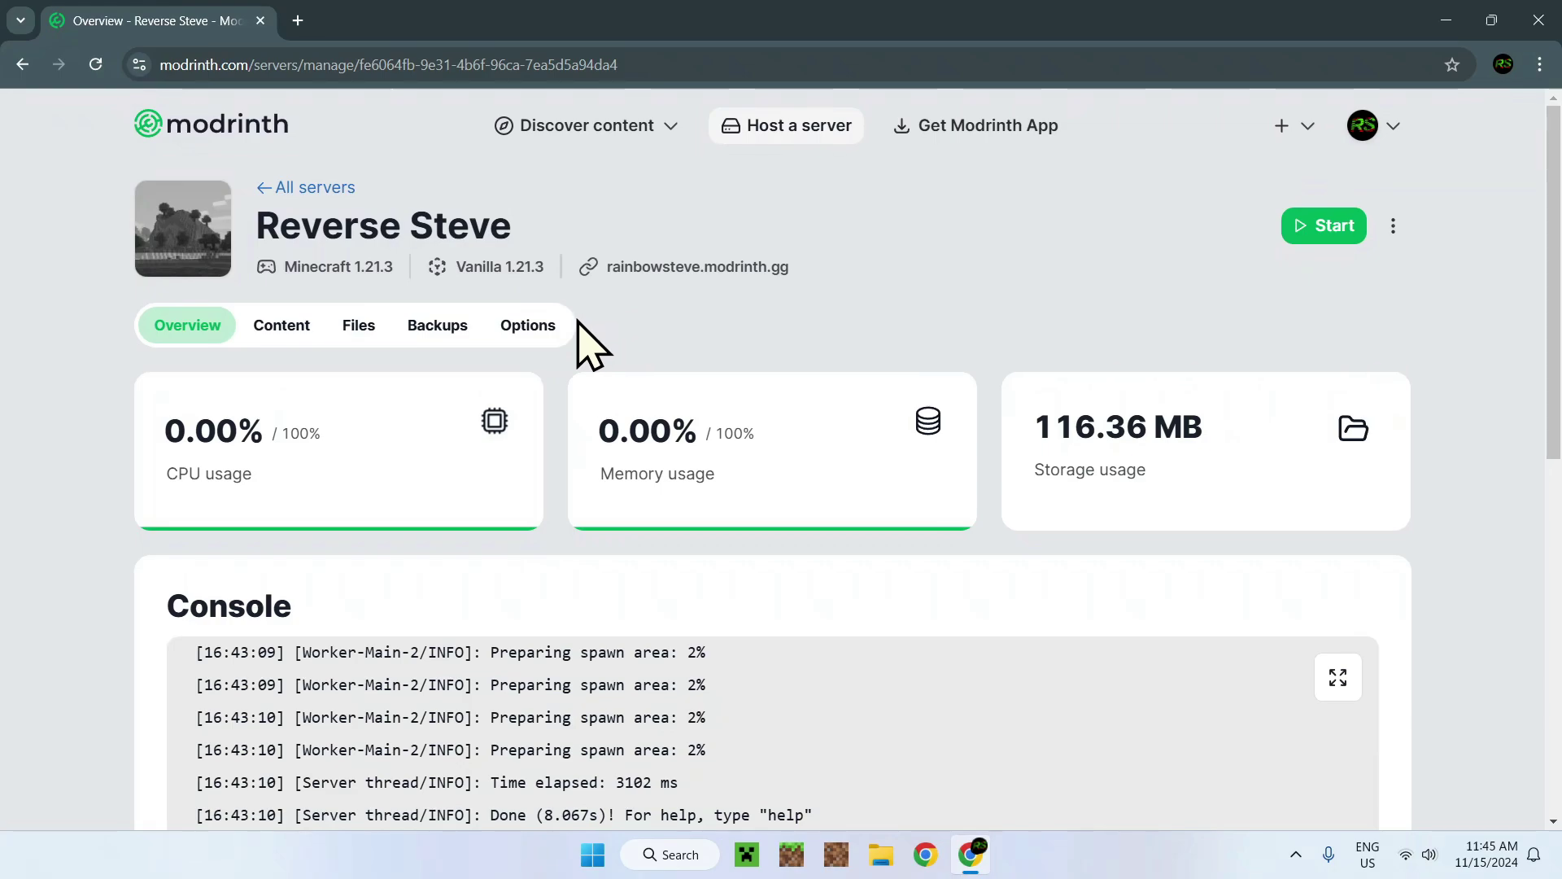
Go to Reverse Steve's Options > Platform page and scroll to the mod loader list
{"action": "left_click", "coordinate": [530, 349]}
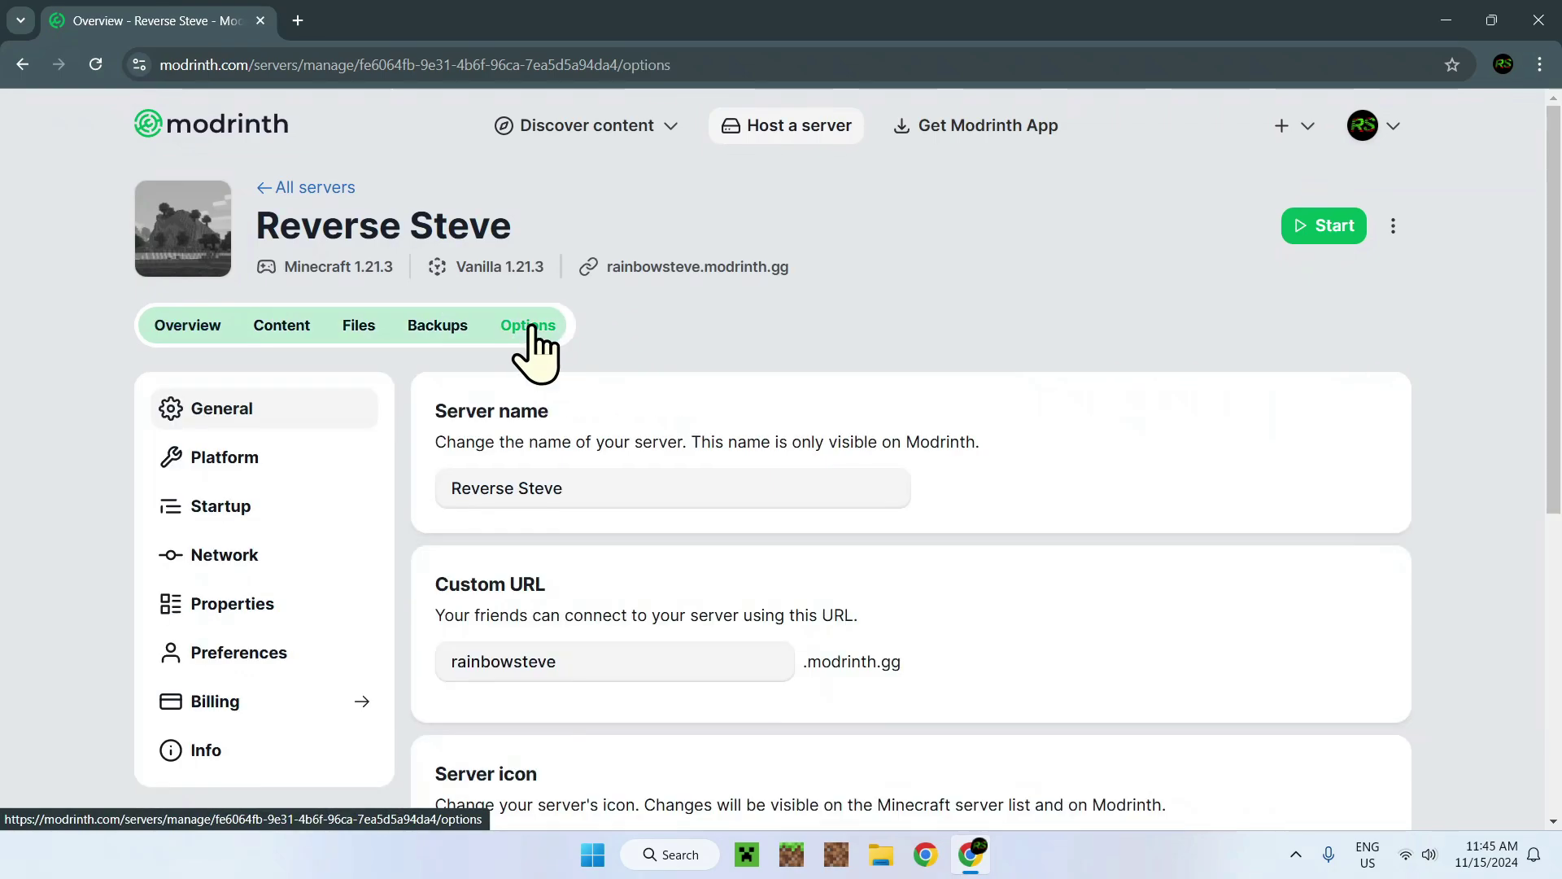
{"action": "left_click", "coordinate": [305, 448]}
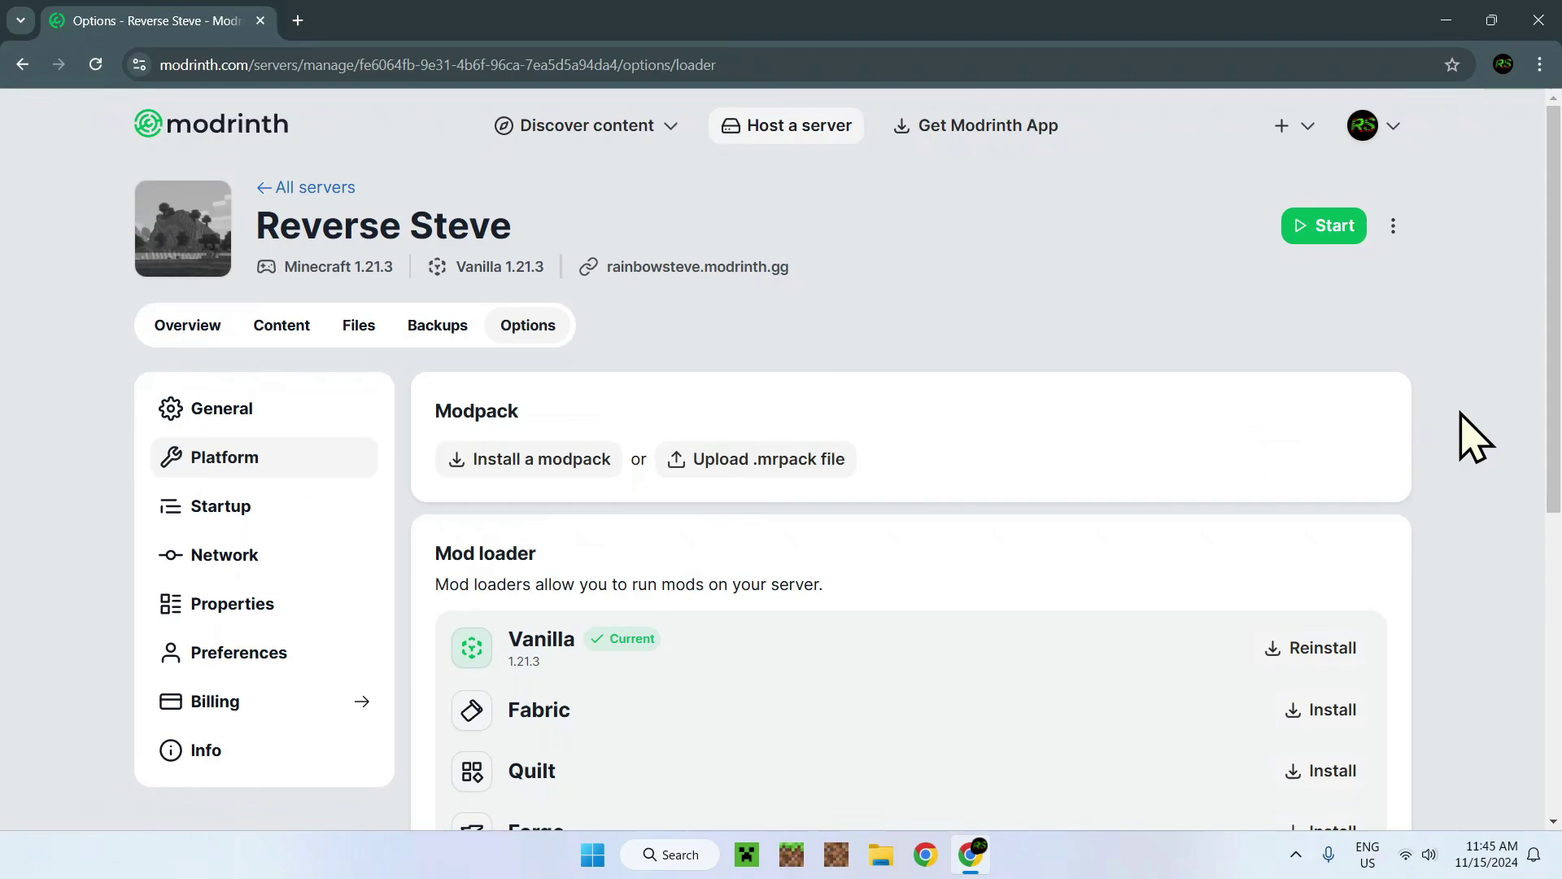
{"action": "scroll", "coordinate": [1475, 437], "scroll_direction": "down", "scroll_amount": 1}
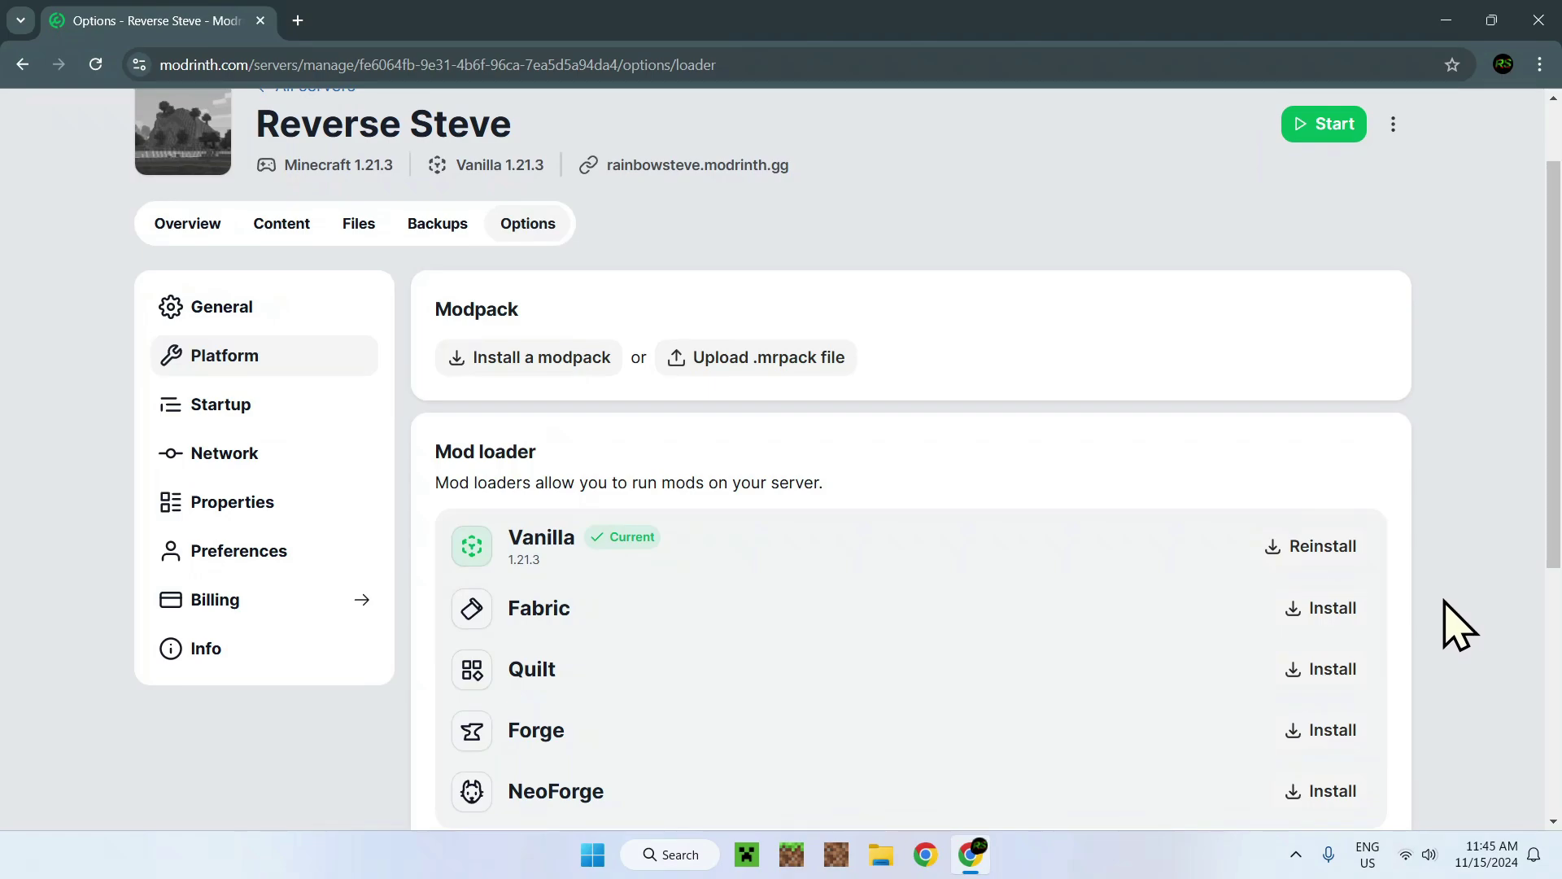
{"action": "left_click", "coordinate": [1315, 553]}
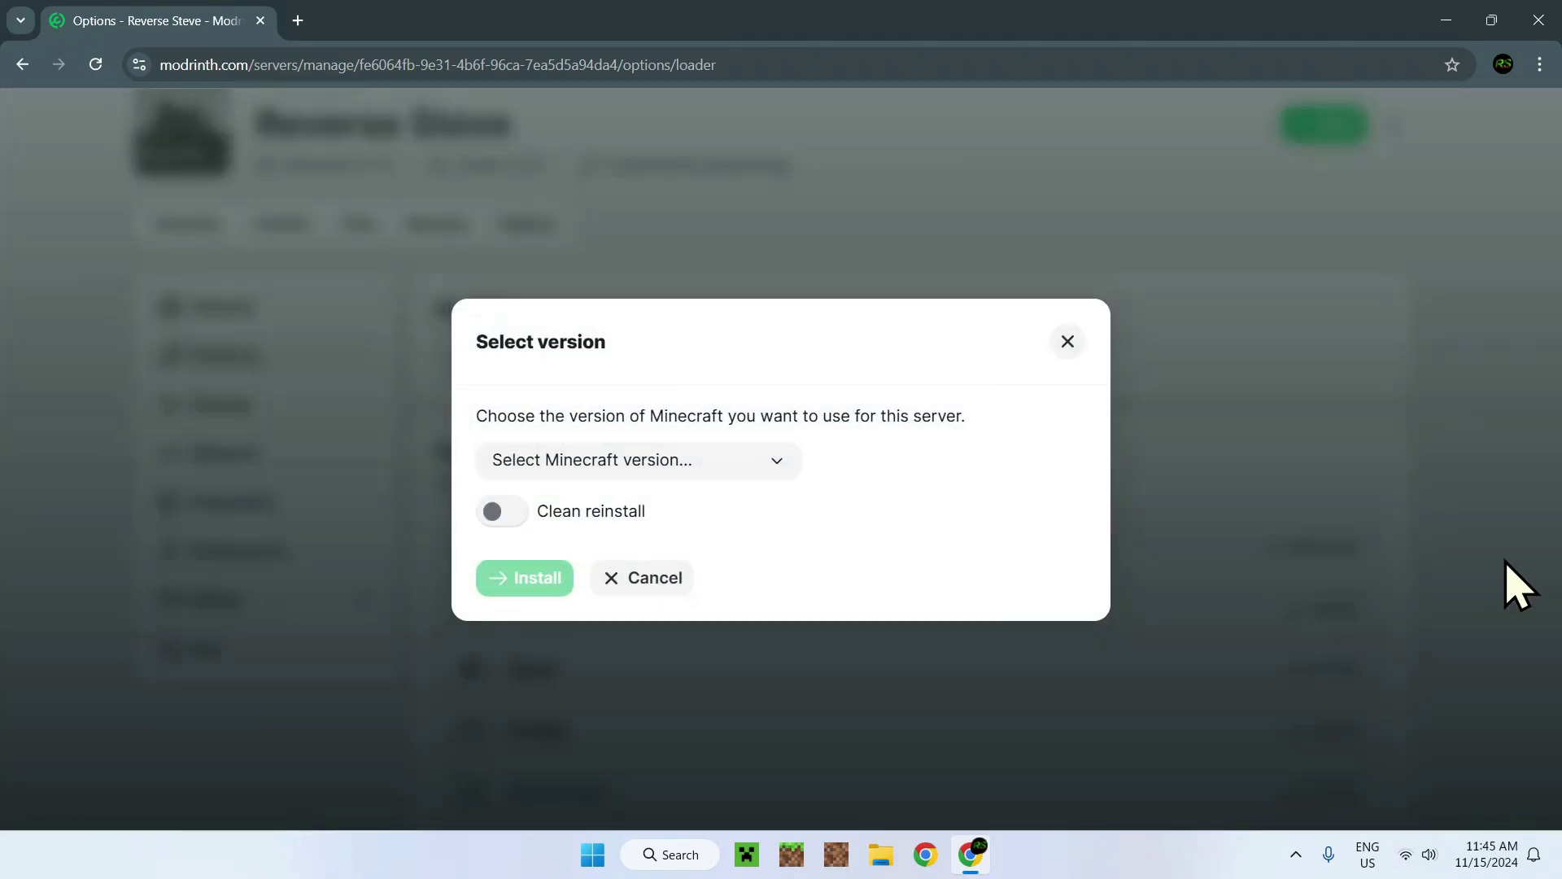
{"action": "left_click", "coordinate": [762, 472]}
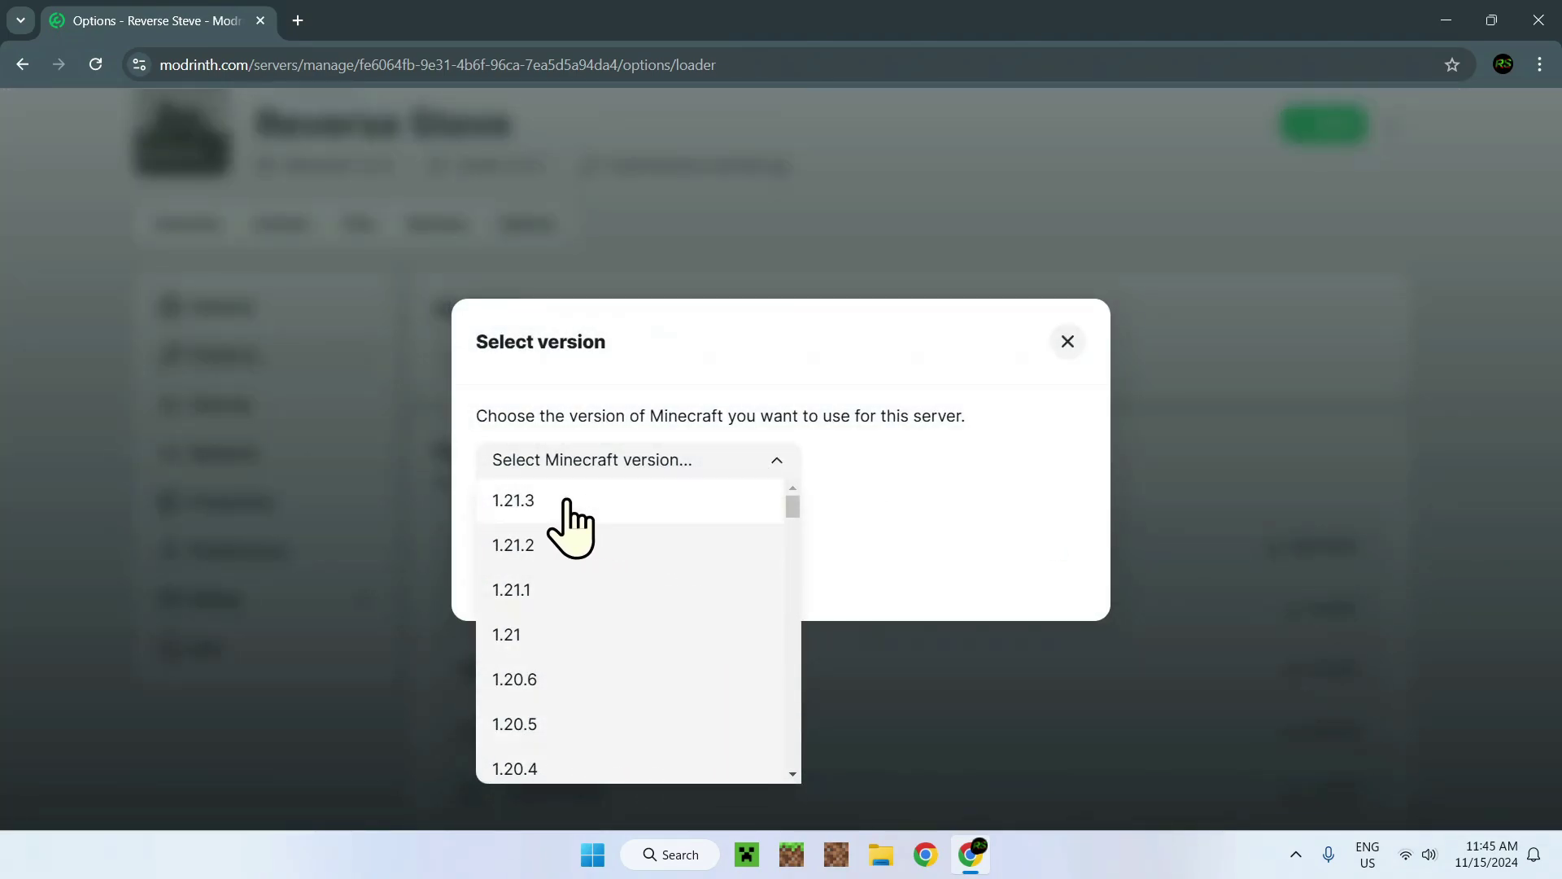
{"action": "left_click", "coordinate": [911, 514]}
{"action": "left_click", "coordinate": [1067, 341]}
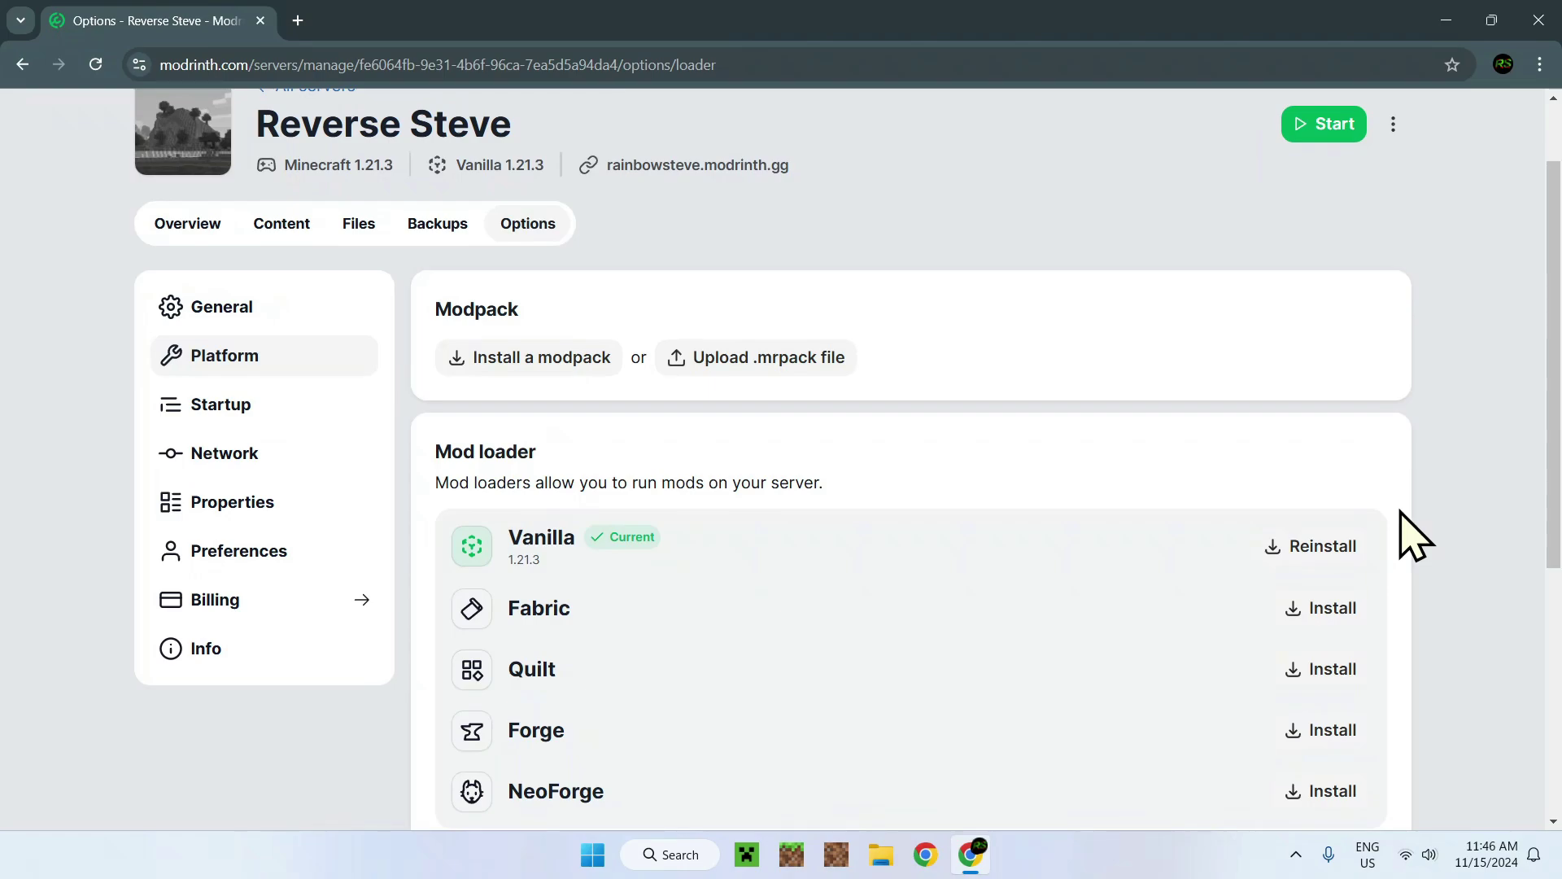
Start a Fabric install with Minecraft 1.21.3 and loader 0.16.9, leaving clean reinstall off
{"action": "left_click", "coordinate": [1318, 610]}
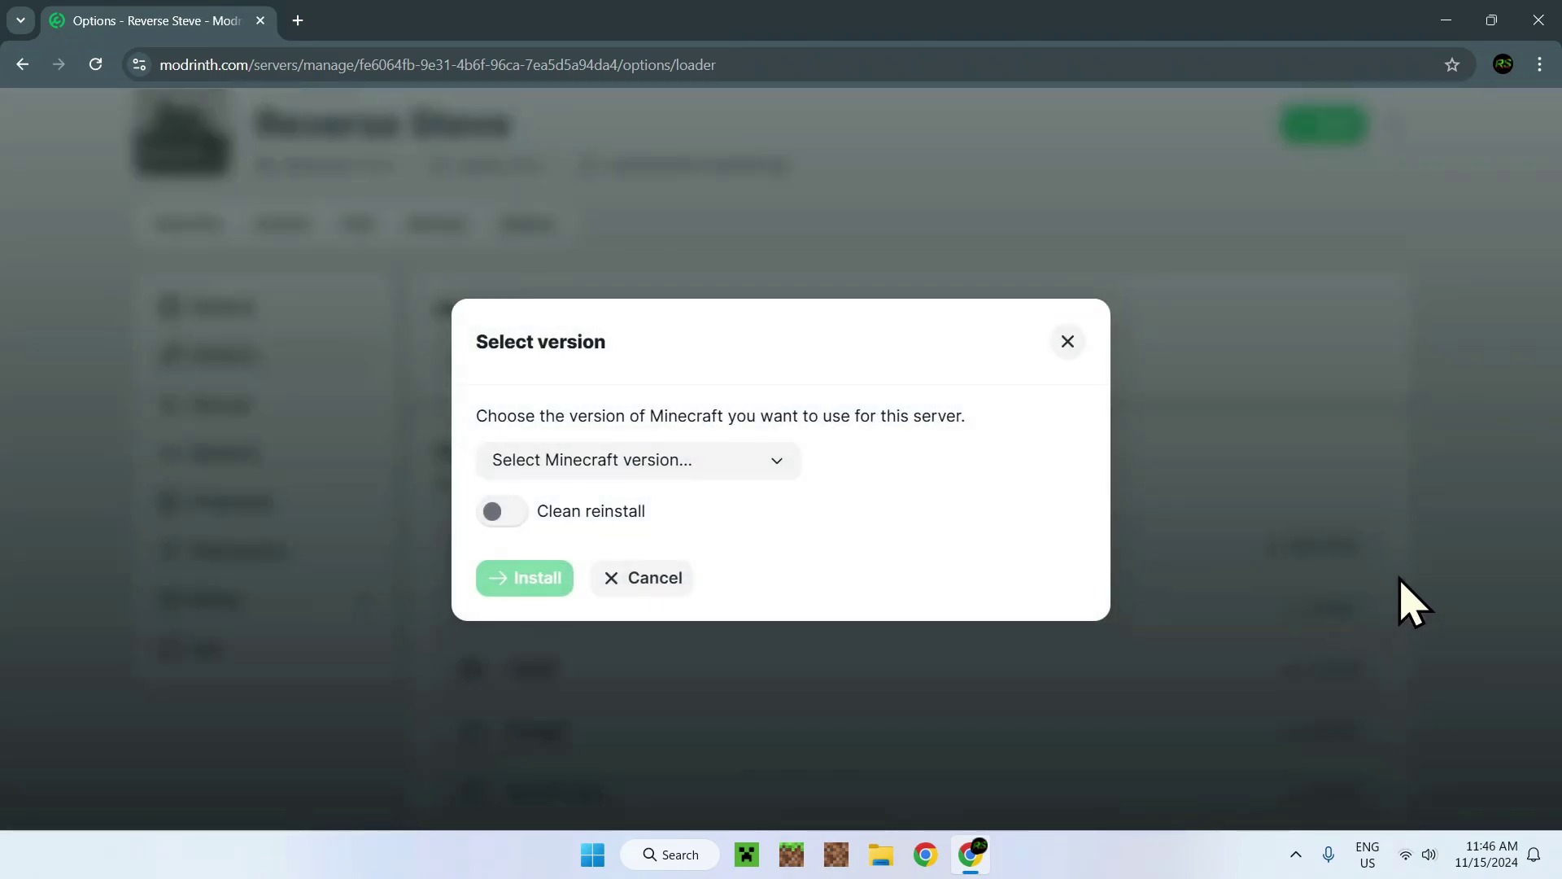
{"action": "left_click", "coordinate": [745, 468]}
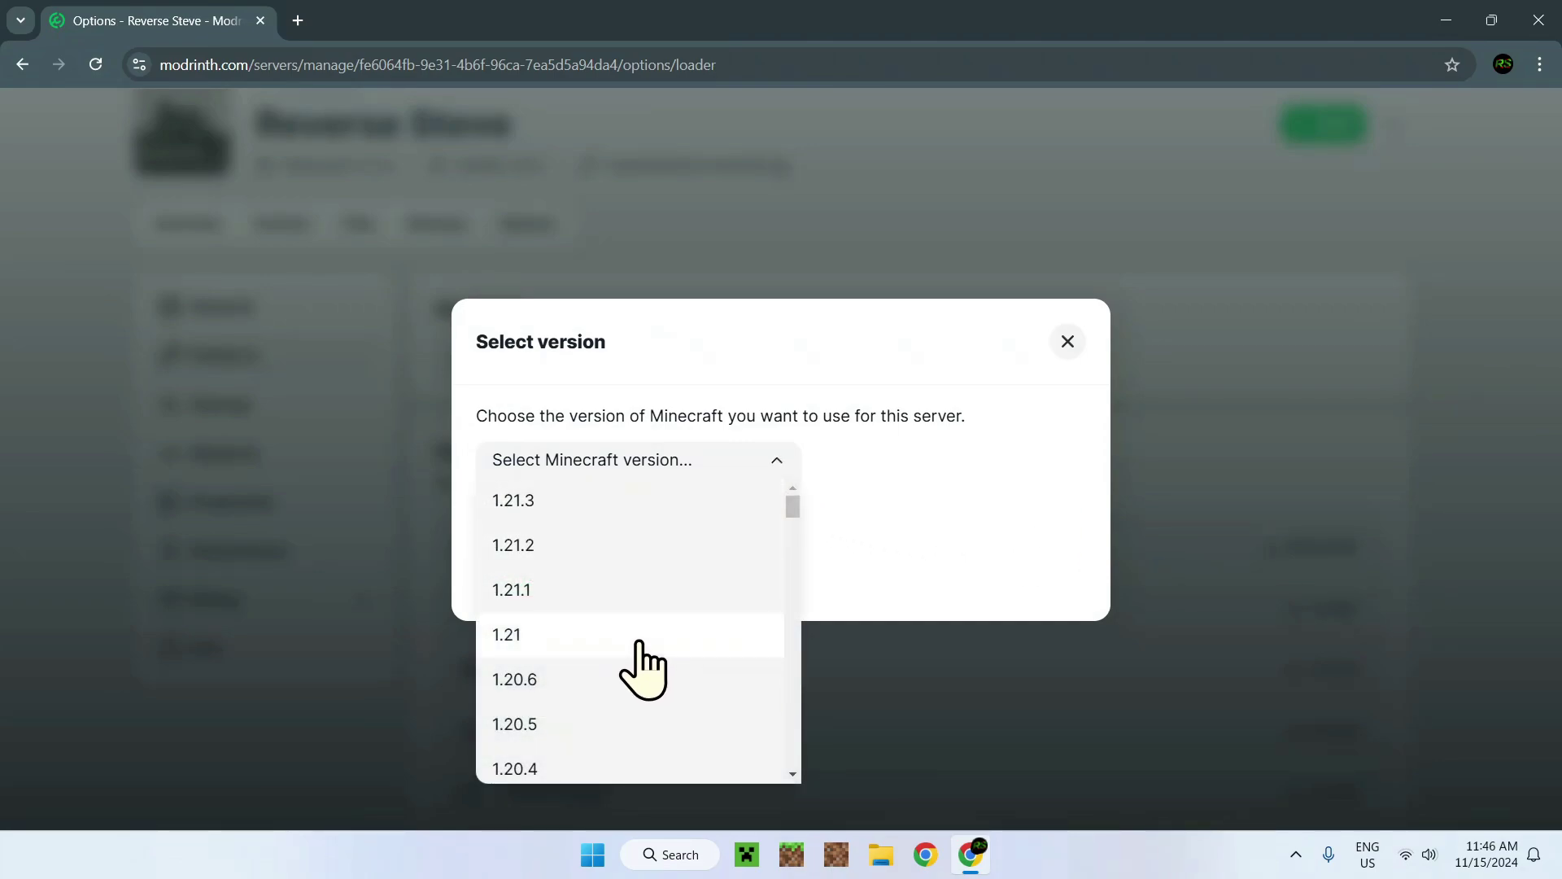
{"action": "left_click", "coordinate": [625, 501]}
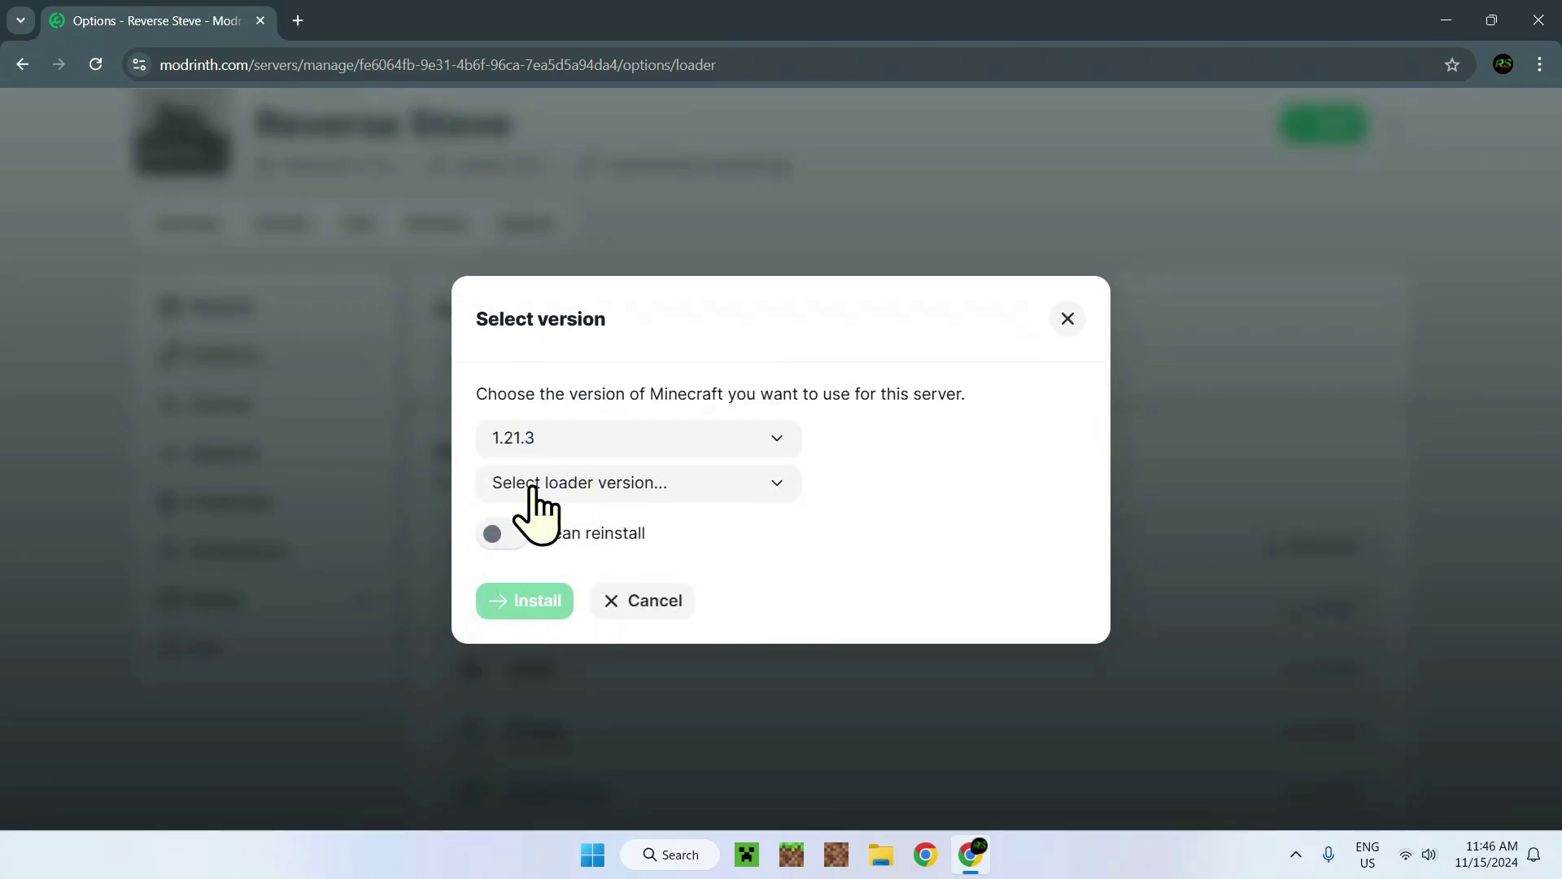
{"action": "left_click", "coordinate": [573, 492]}
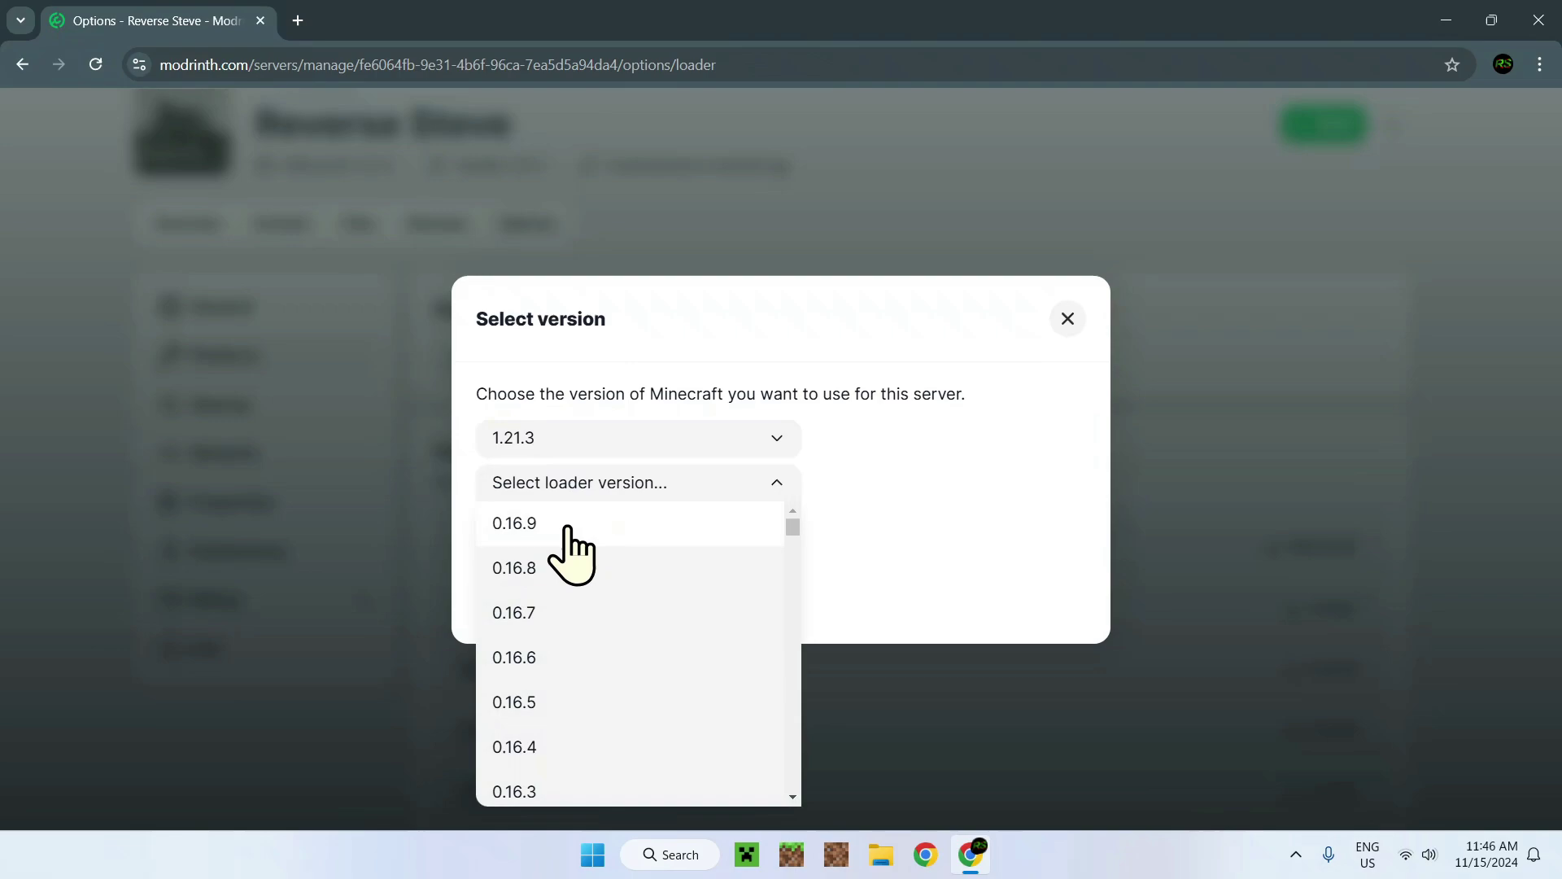
{"action": "left_click", "coordinate": [569, 526]}
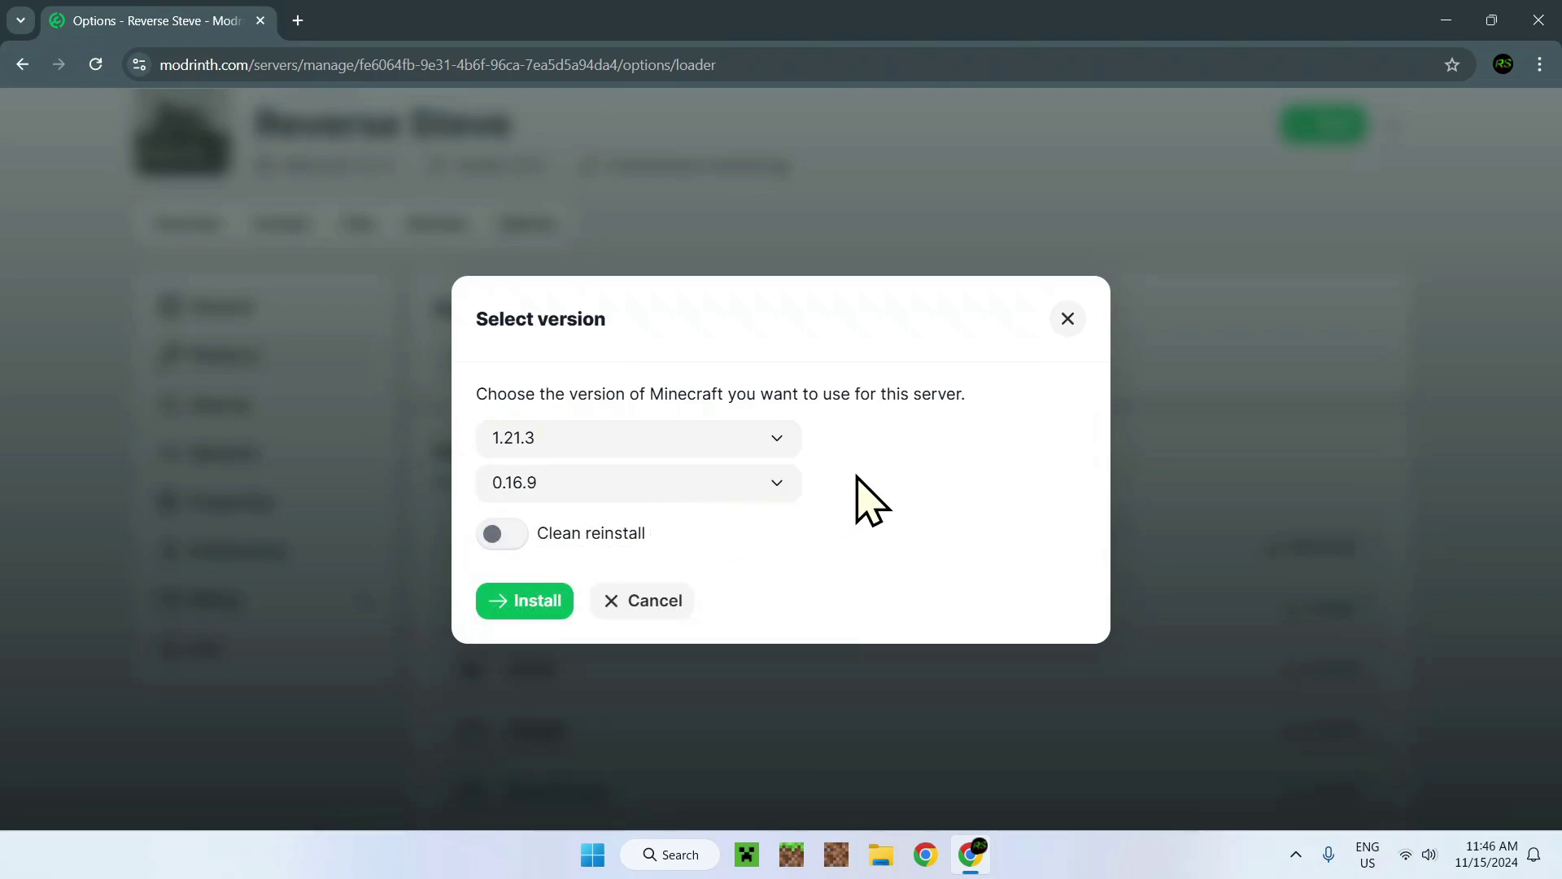
{"action": "left_click", "coordinate": [509, 537]}
{"action": "left_click", "coordinate": [510, 539]}
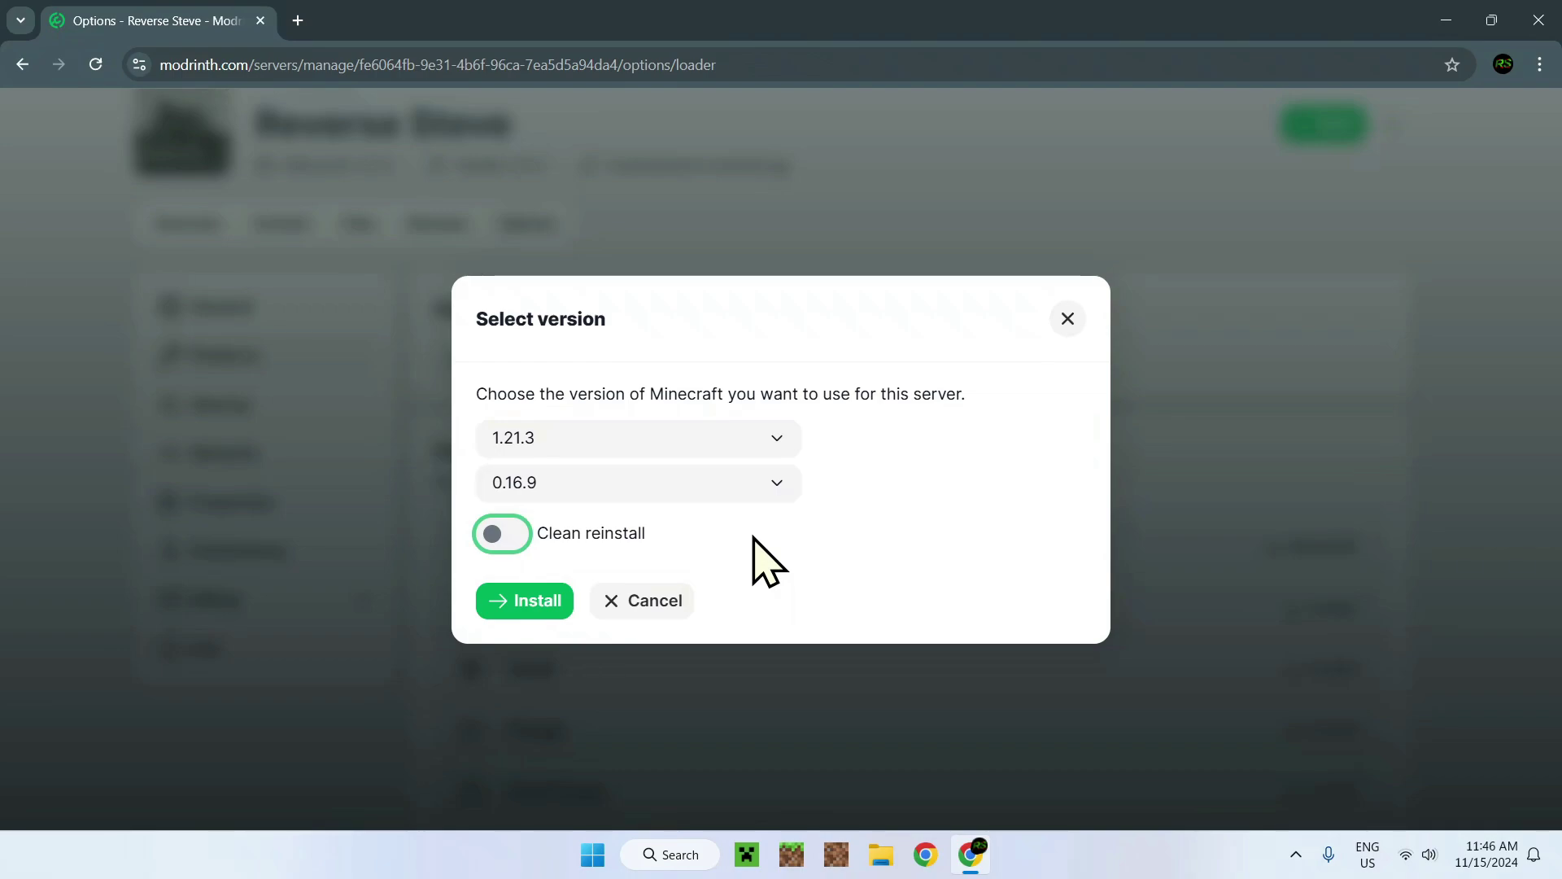
Enable Clean reinstall and choose Erase and install to reach the data-erase warning
{"action": "left_click", "coordinate": [510, 534]}
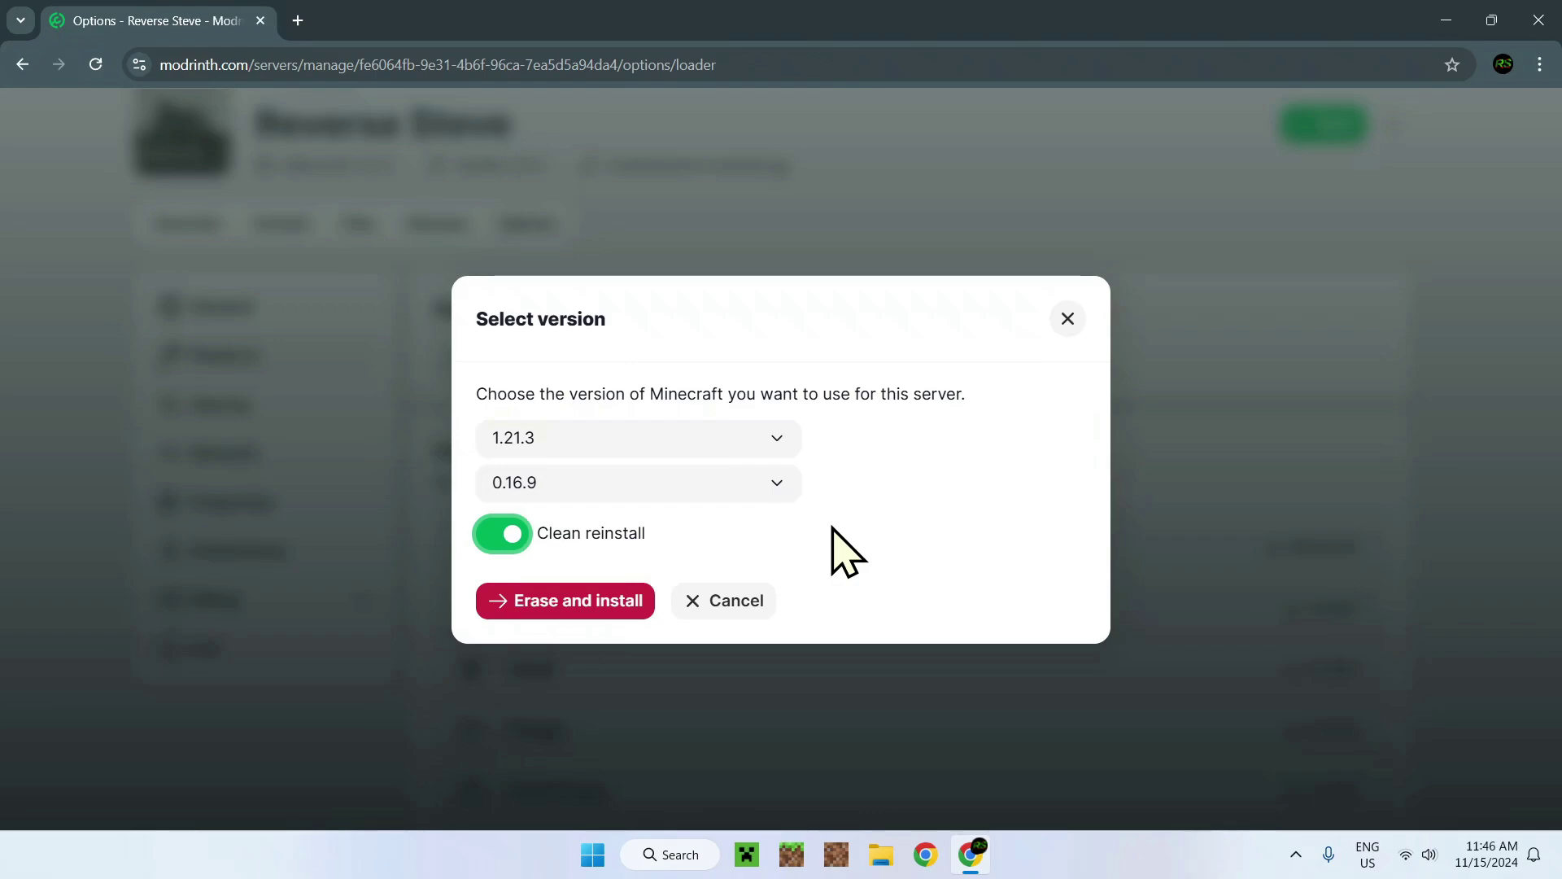
{"action": "left_click", "coordinate": [540, 530]}
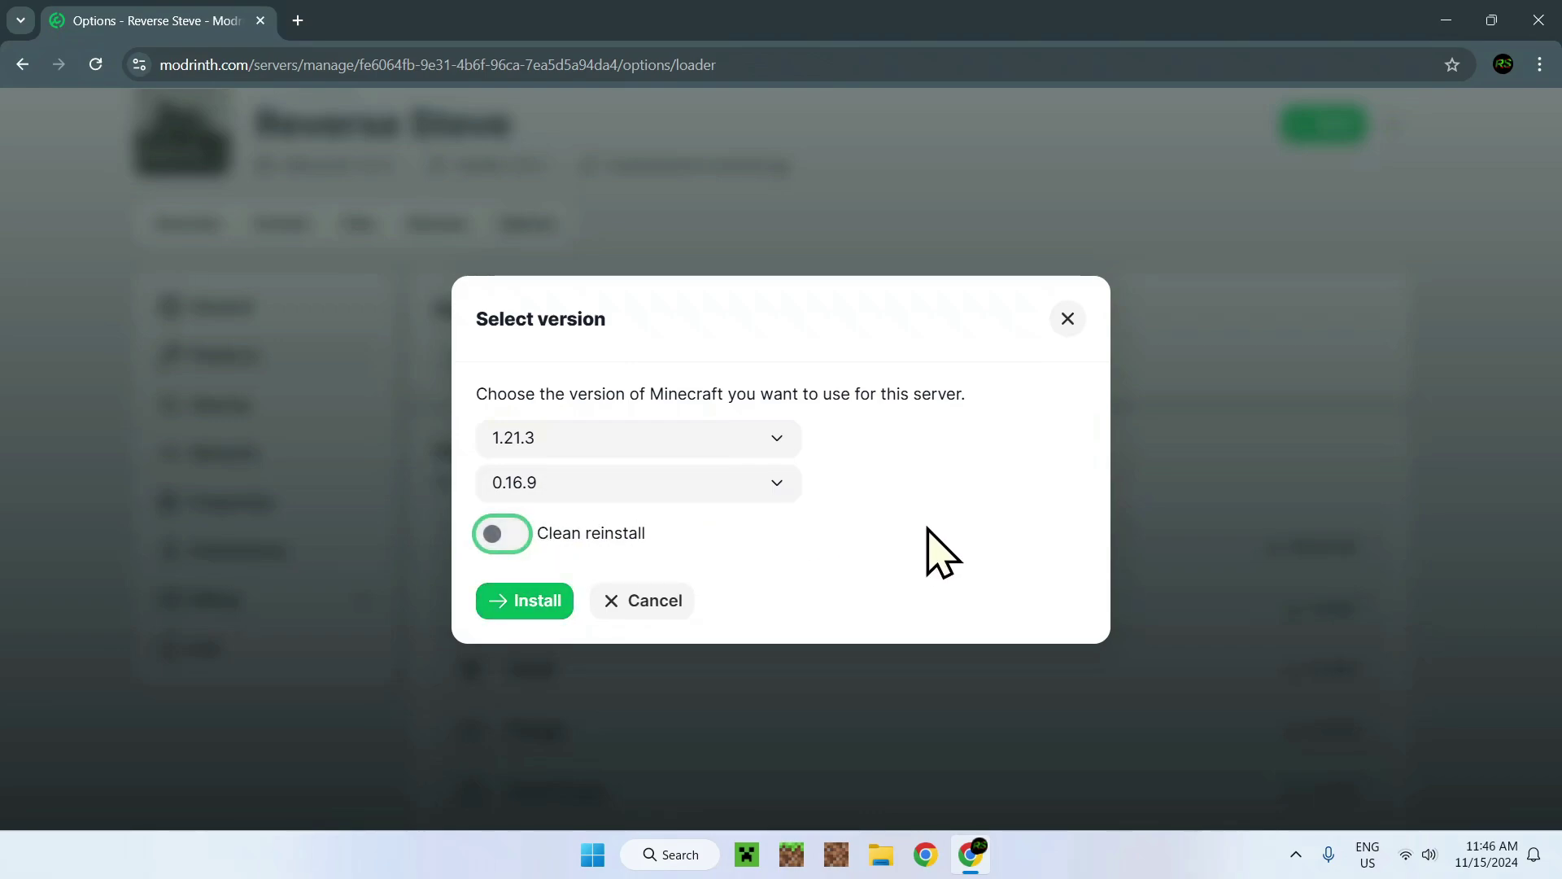
{"action": "left_click", "coordinate": [506, 537]}
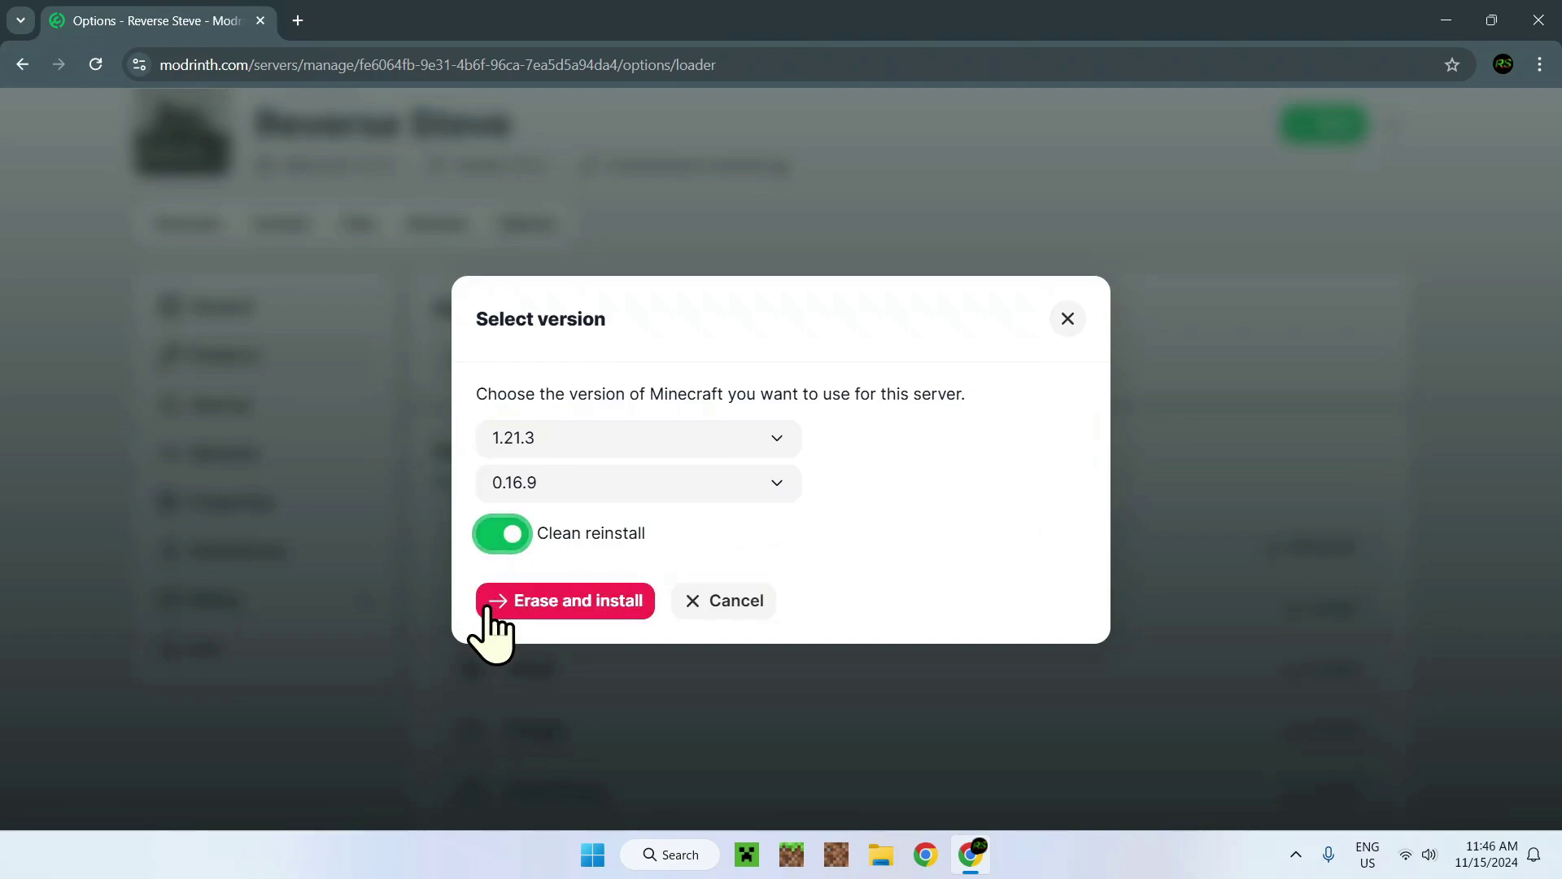
{"action": "left_click", "coordinate": [564, 608]}
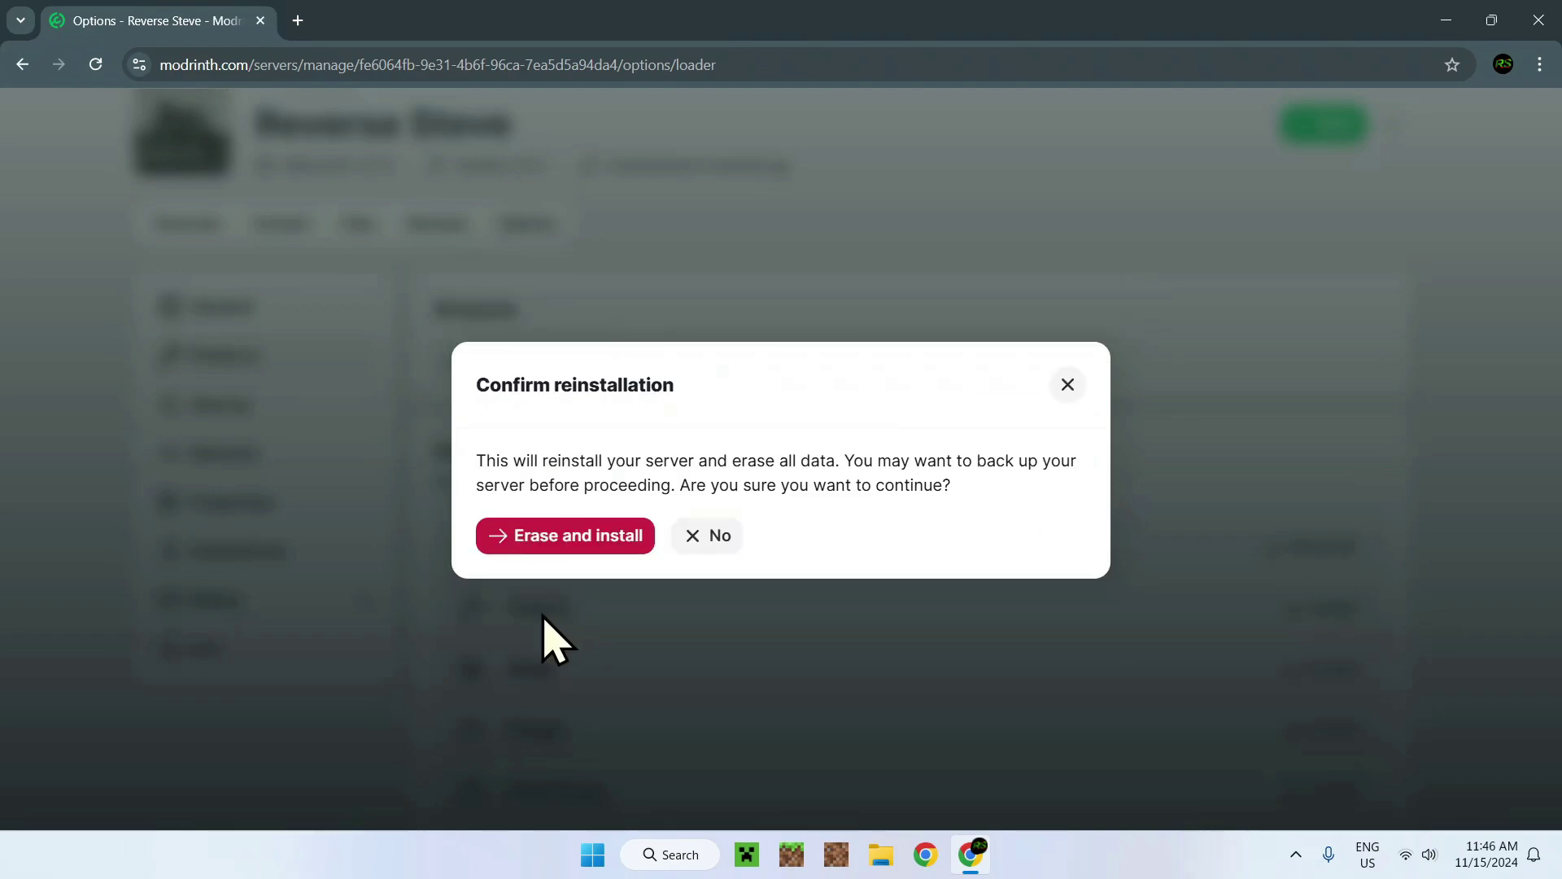
Confirm the erase and reinstall, then reload until Fabric 0.16.9 shows as current
{"action": "left_click", "coordinate": [558, 547]}
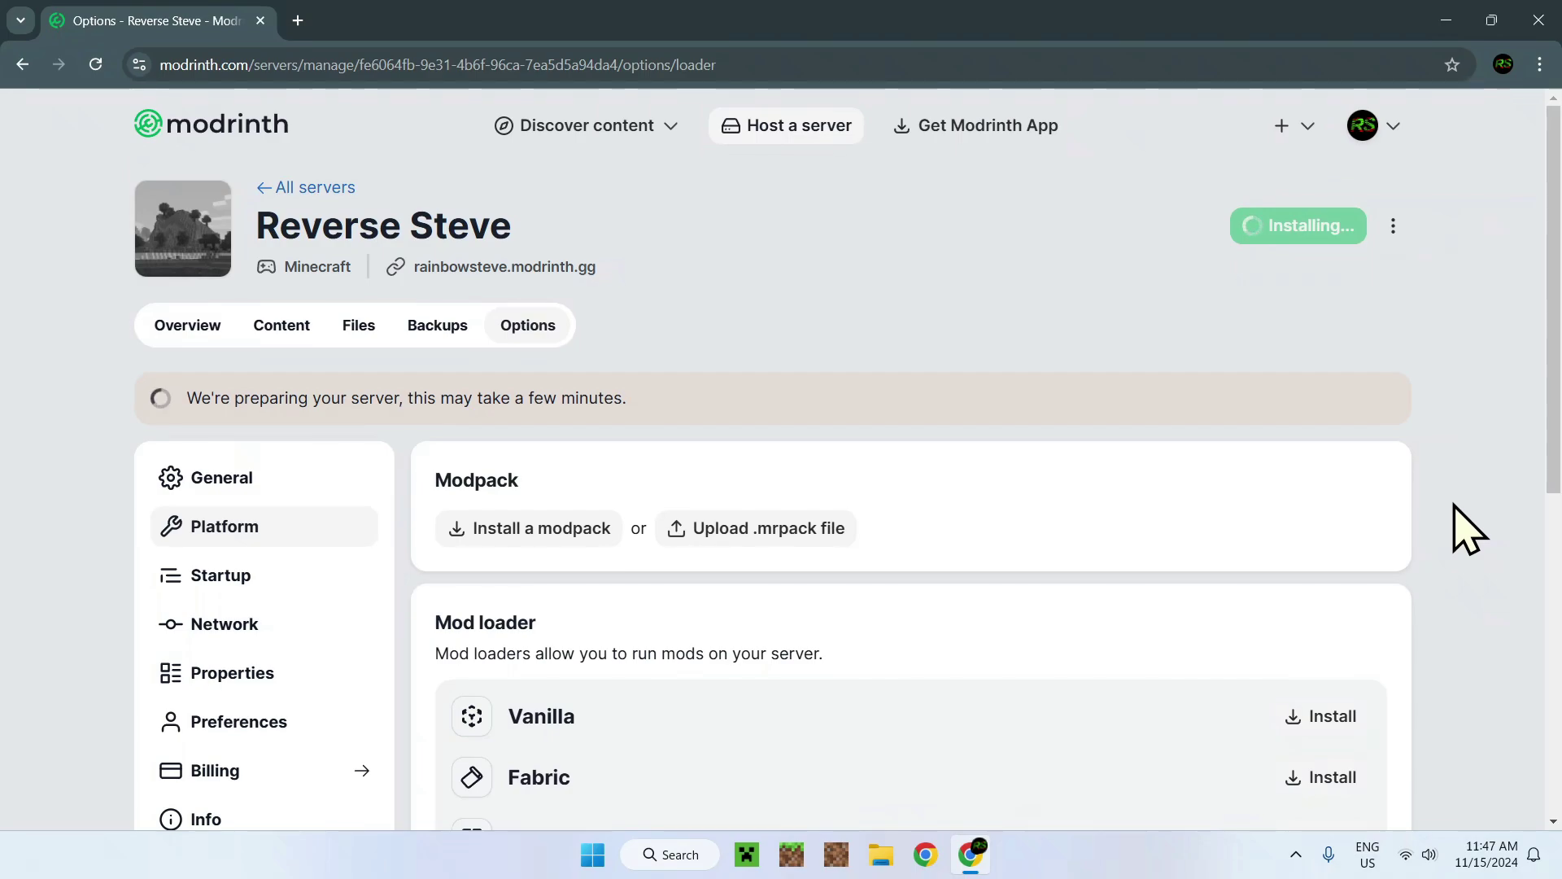
{"action": "key", "text": "F5"}
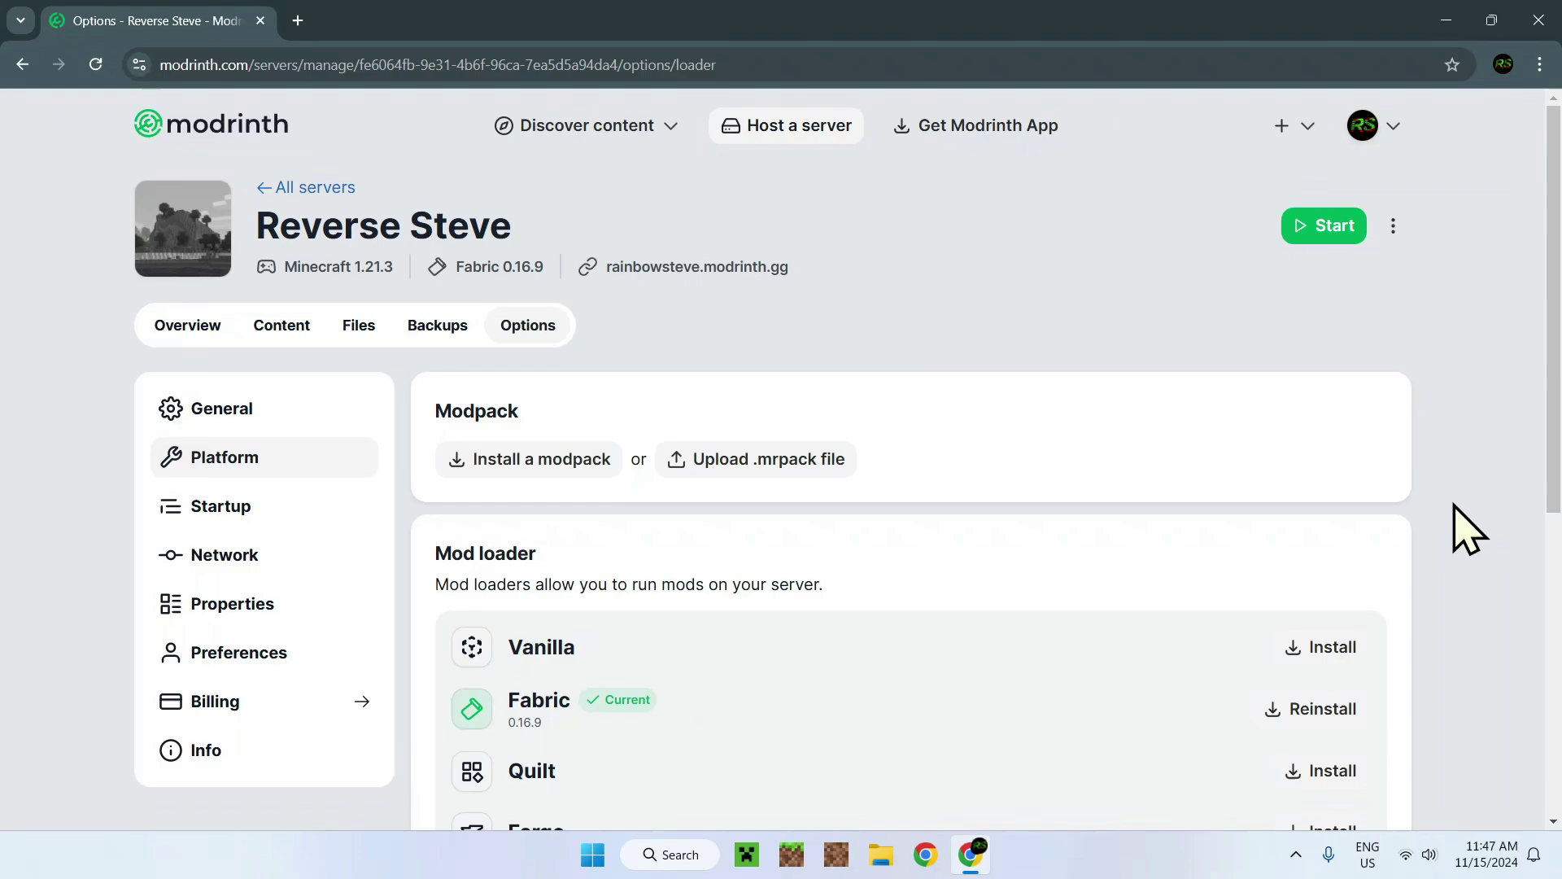
Check the overview, go back to all servers, and open Reverse Steve's Content tab
{"action": "left_click", "coordinate": [192, 334]}
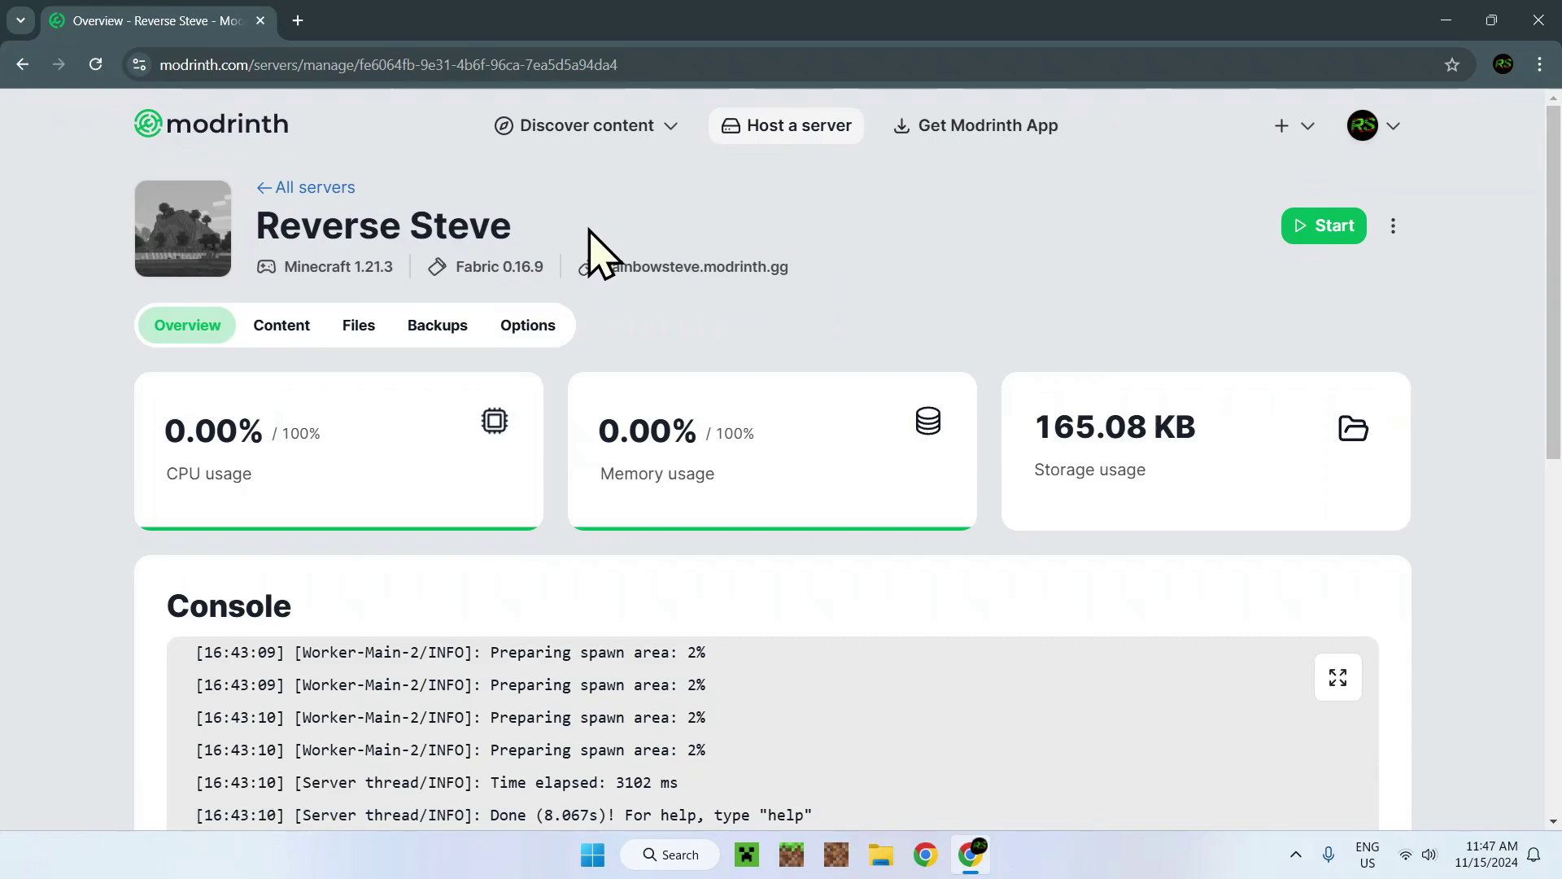
{"action": "left_click", "coordinate": [275, 192]}
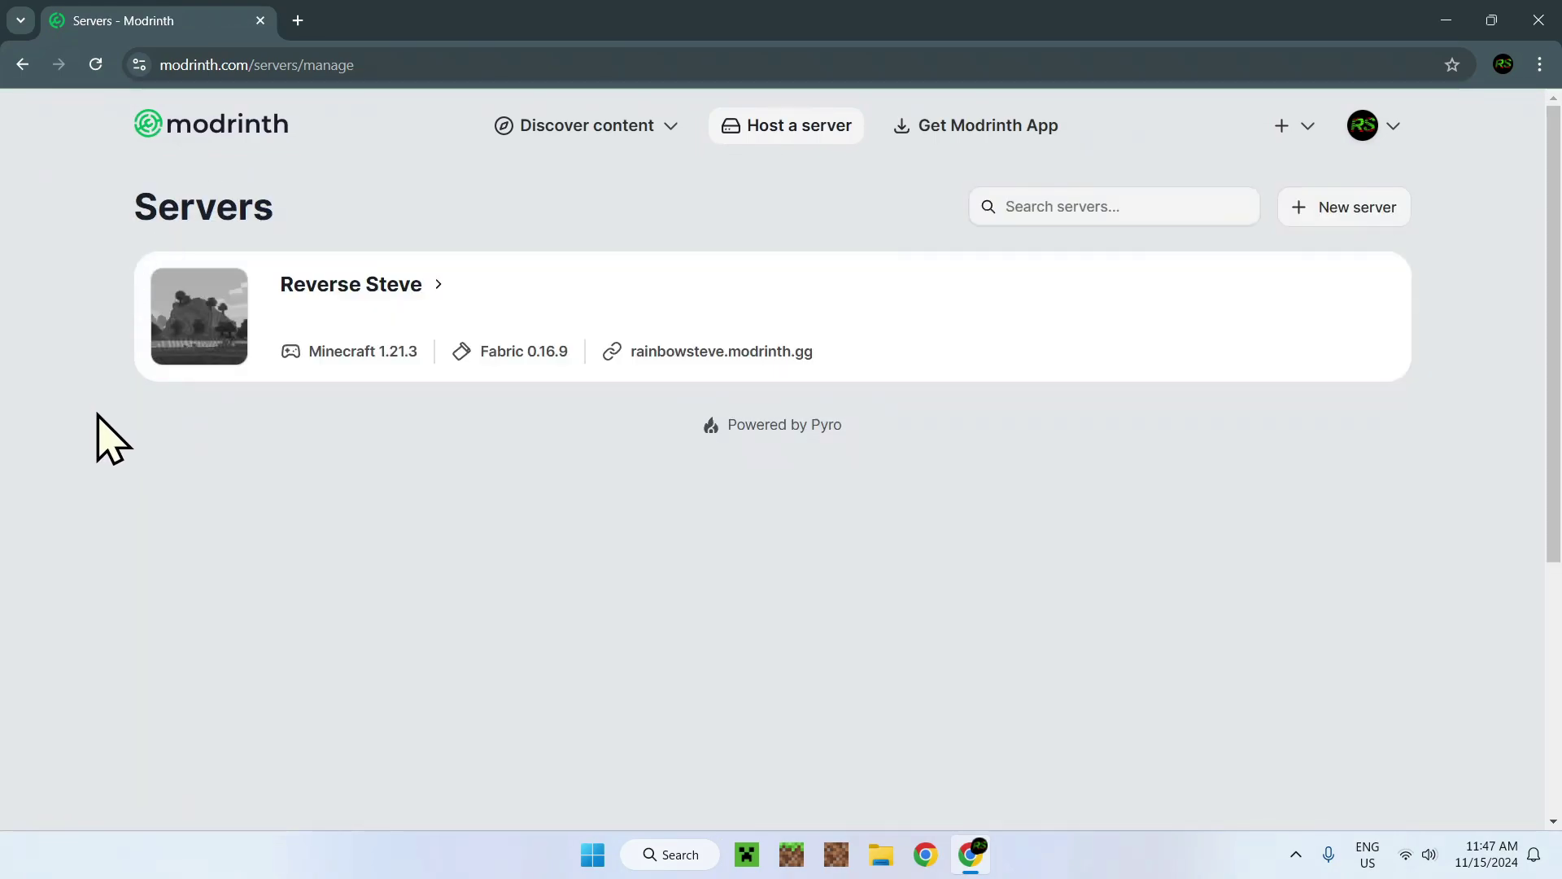
{"action": "left_click", "coordinate": [317, 288]}
{"action": "left_click", "coordinate": [287, 336]}
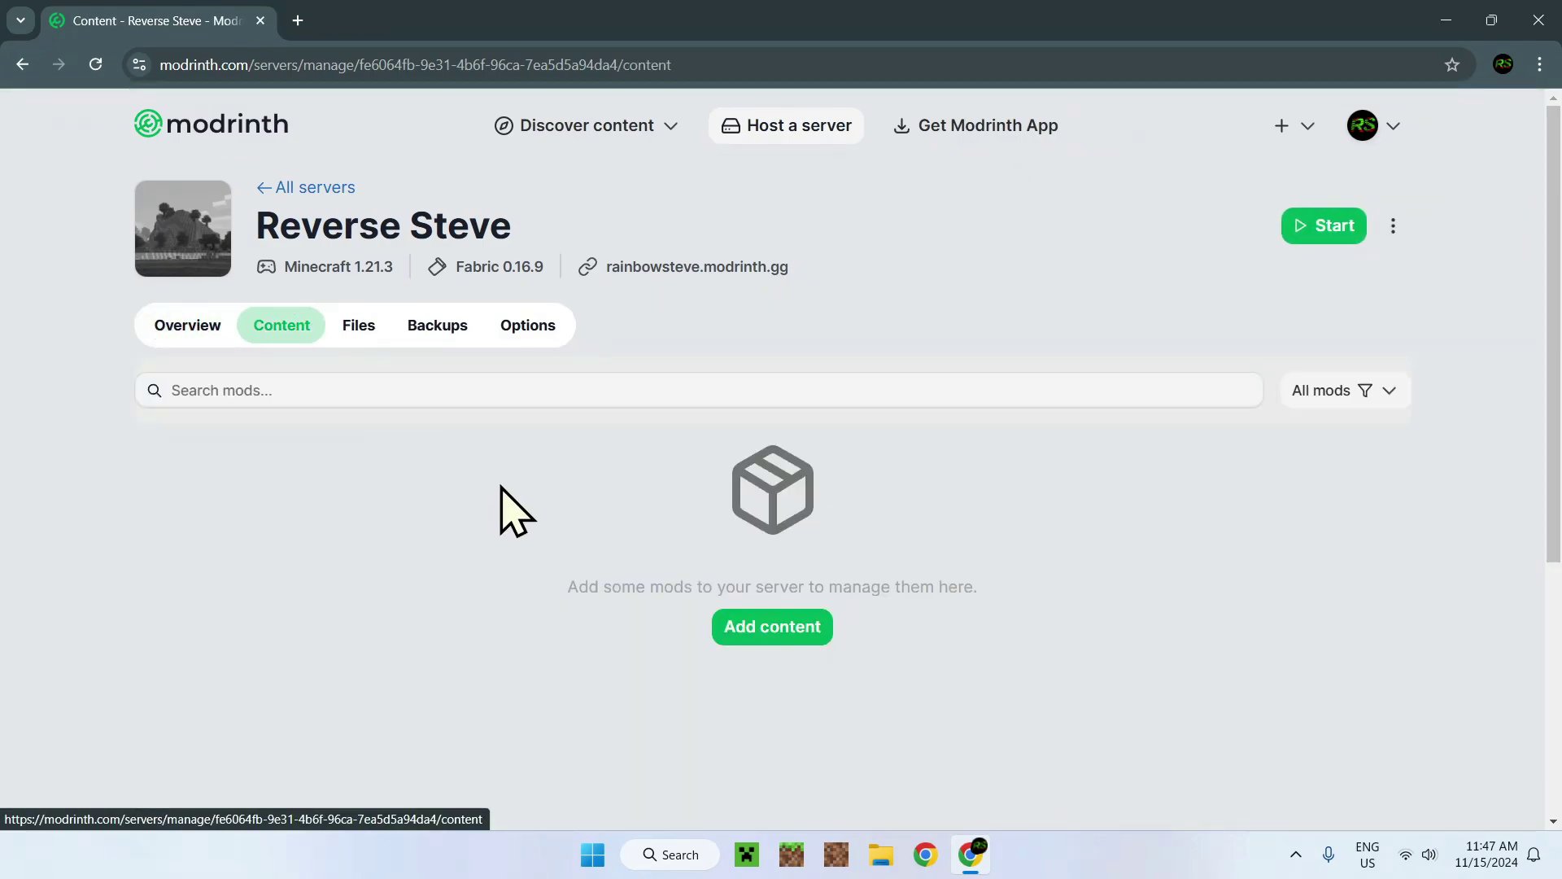
Browse the mods available to add, then return via Overview to the All servers list
{"action": "left_click", "coordinate": [767, 639]}
{"action": "scroll", "coordinate": [598, 431], "scroll_direction": "down", "scroll_amount": 3}
{"action": "scroll", "coordinate": [598, 431], "scroll_direction": "down", "scroll_amount": 4}
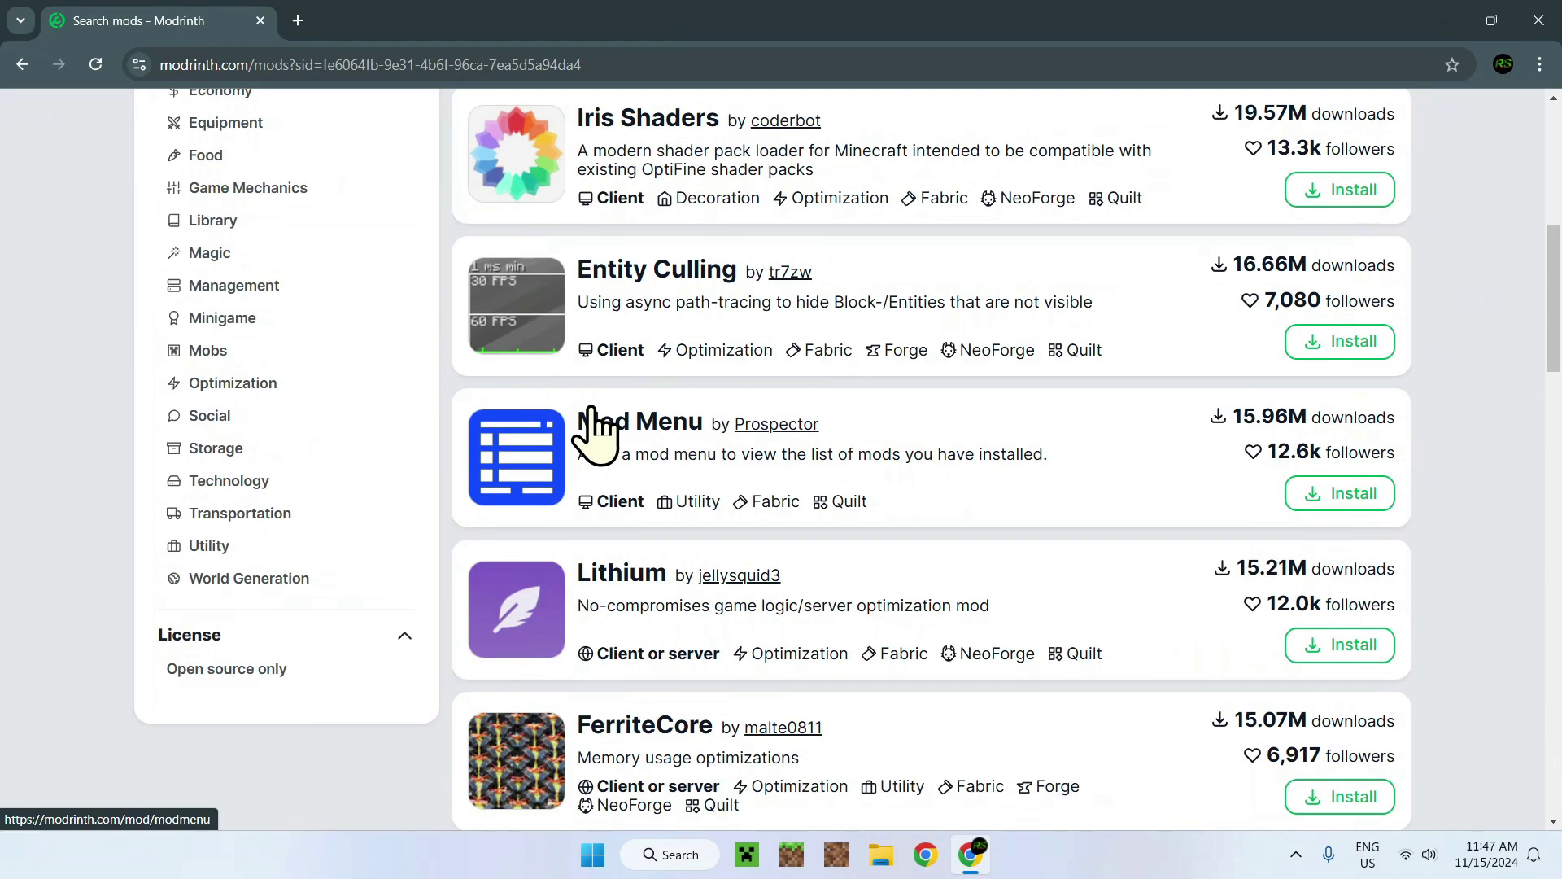
{"action": "scroll", "coordinate": [593, 437], "scroll_direction": "up", "scroll_amount": 8}
{"action": "left_click", "coordinate": [261, 228]}
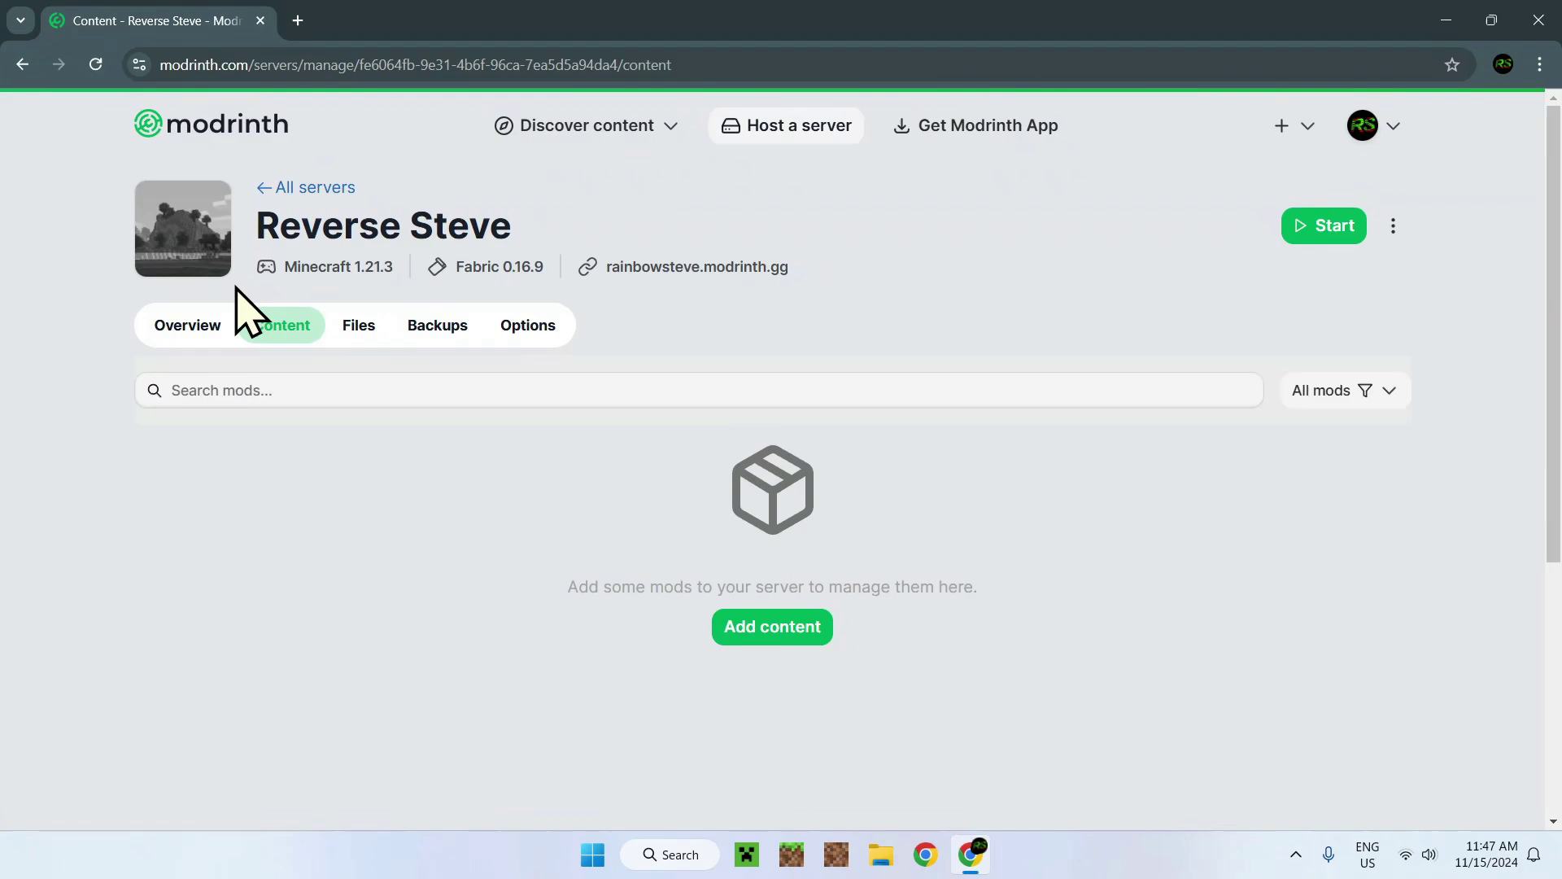
{"action": "left_click", "coordinate": [221, 322]}
{"action": "left_click", "coordinate": [294, 191]}
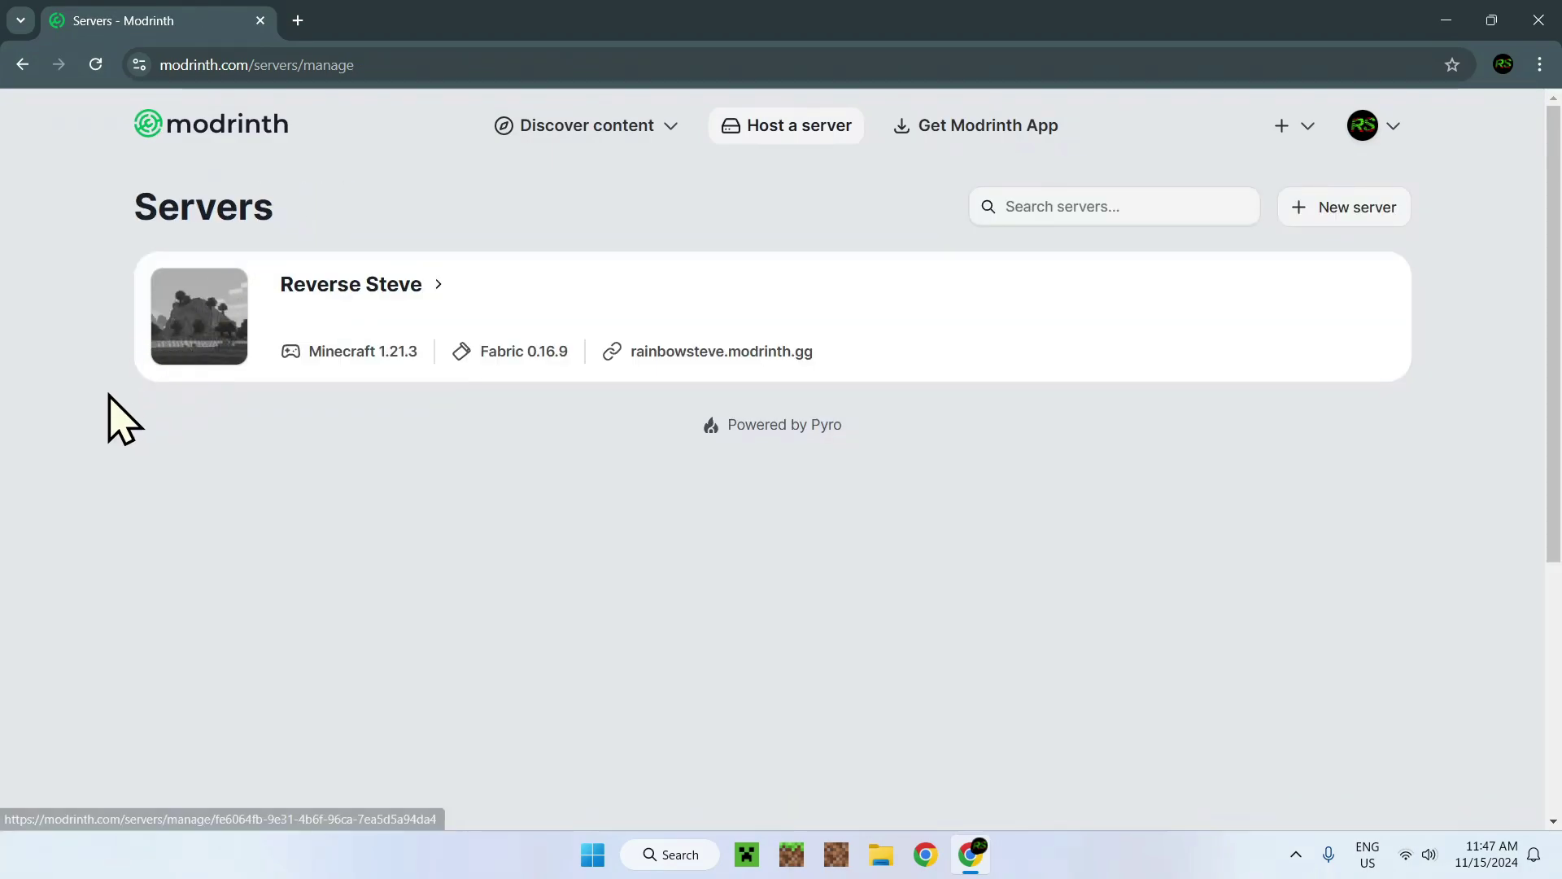